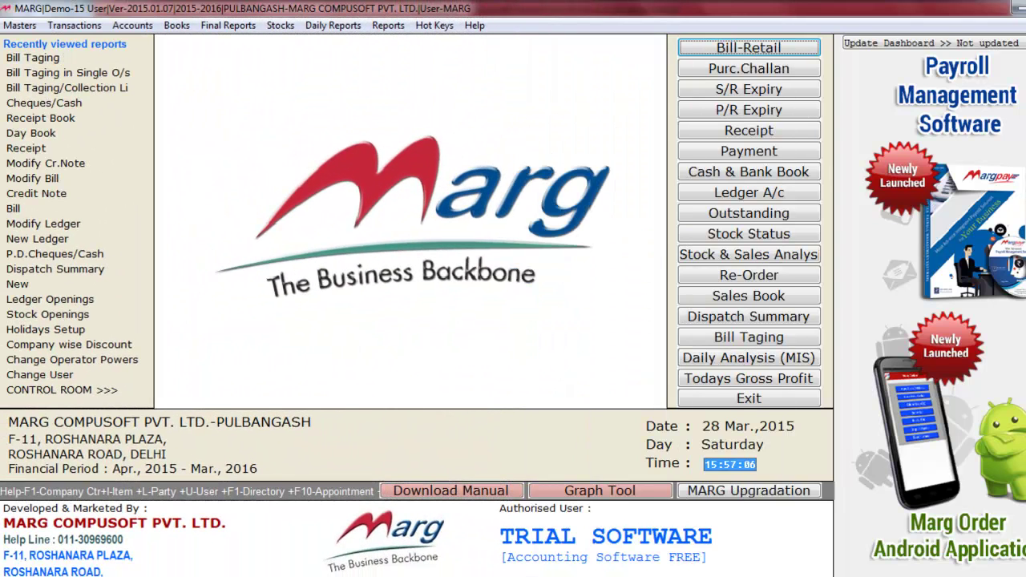
Step: Go to Books > Outstandings > Bill Taging to bring up its report settings
key(alt+b)
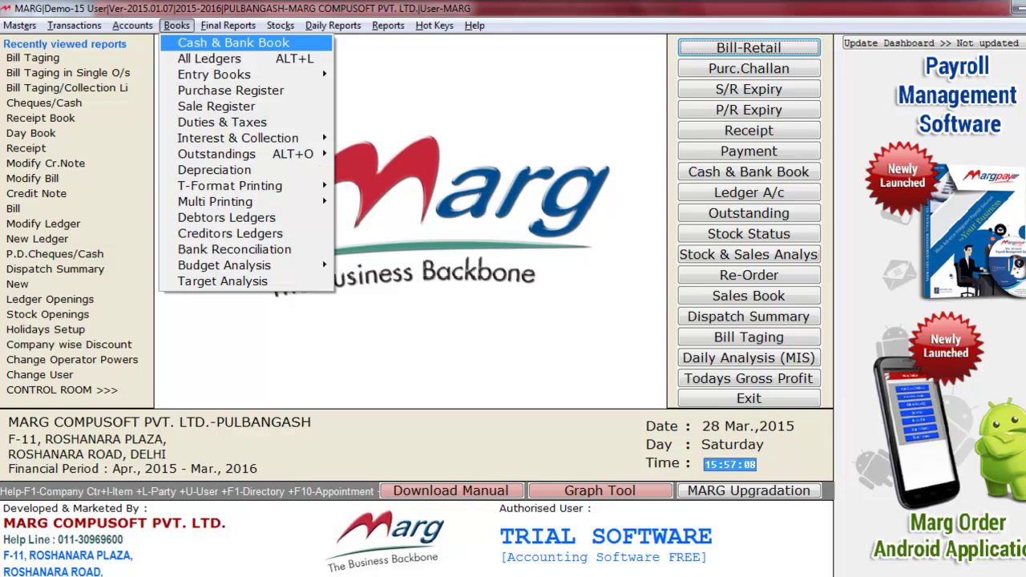
key(Down)
key(Down)
key(Down)
key(Down)
key(Down)
key(Down)
key(Down)
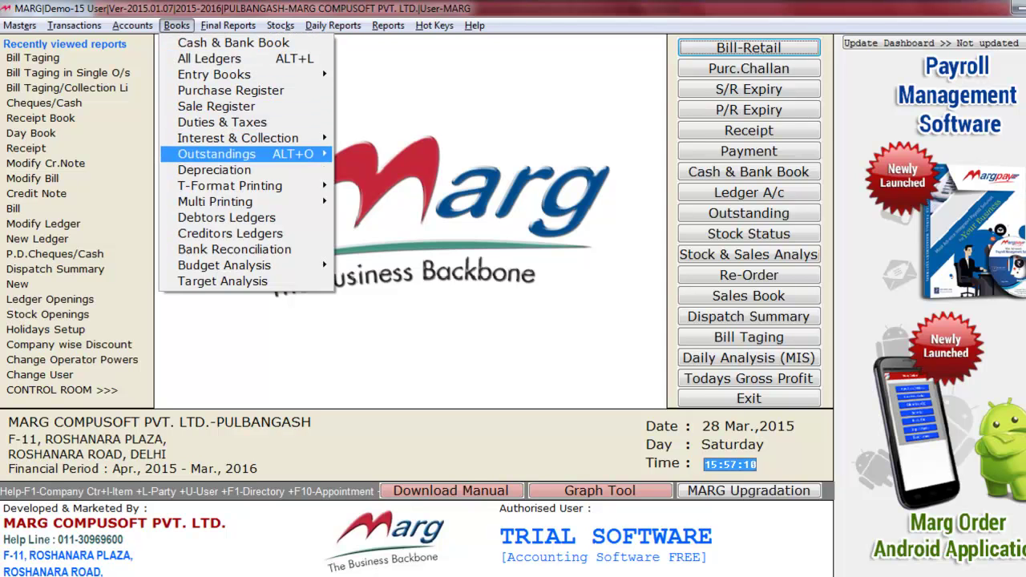
key(Right)
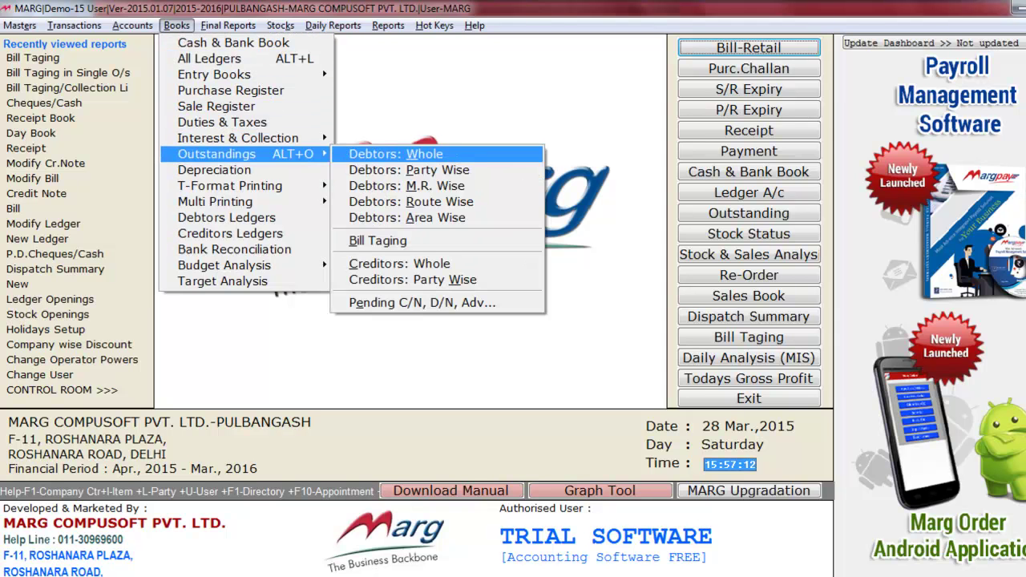
key(Down)
key(Down)
key(Down)
key(Down)
key(Down)
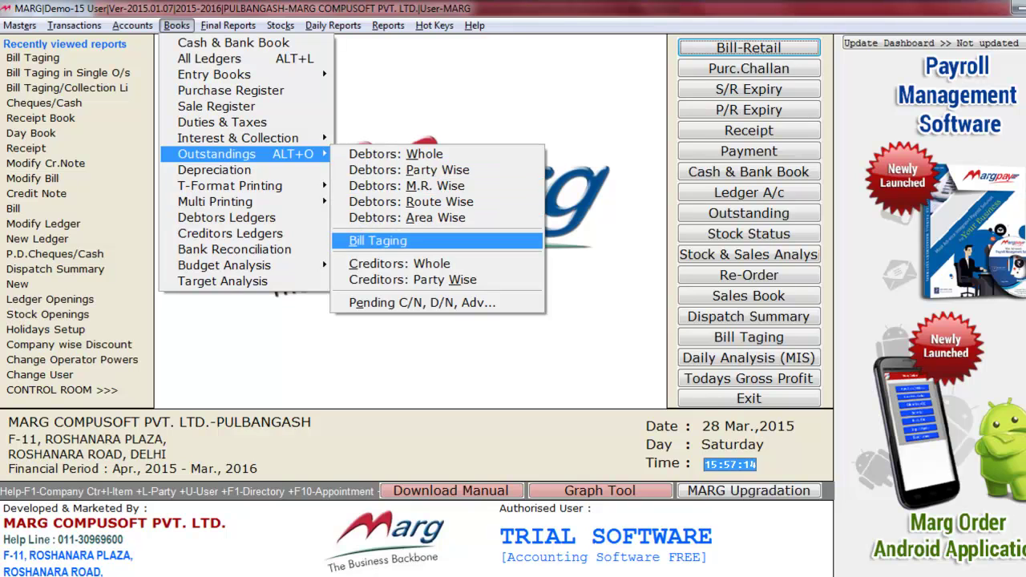
key(Return)
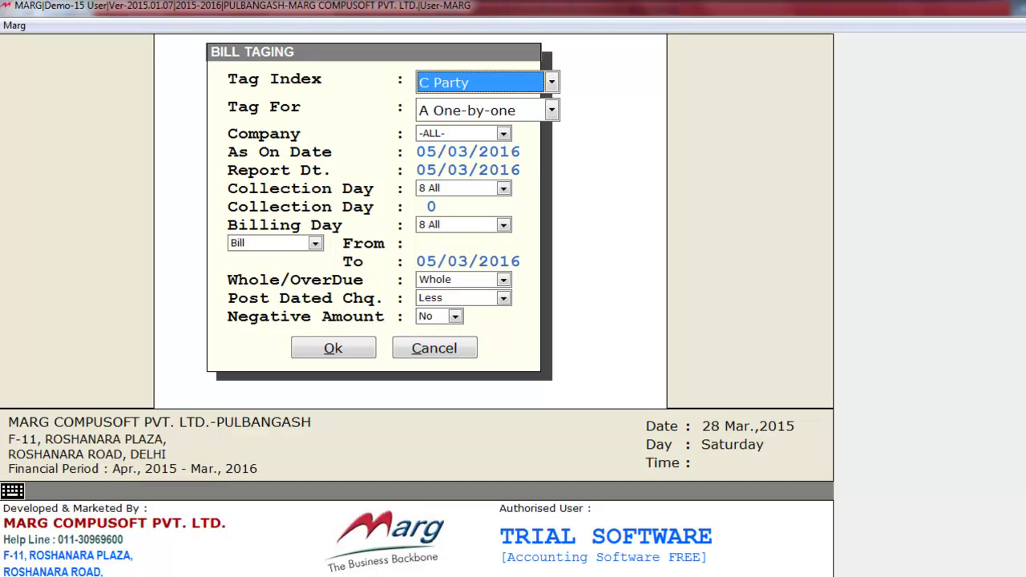
Step: Set Tag Index to A Party+Bill
key(alt+Down)
key(Up)
key(Up)
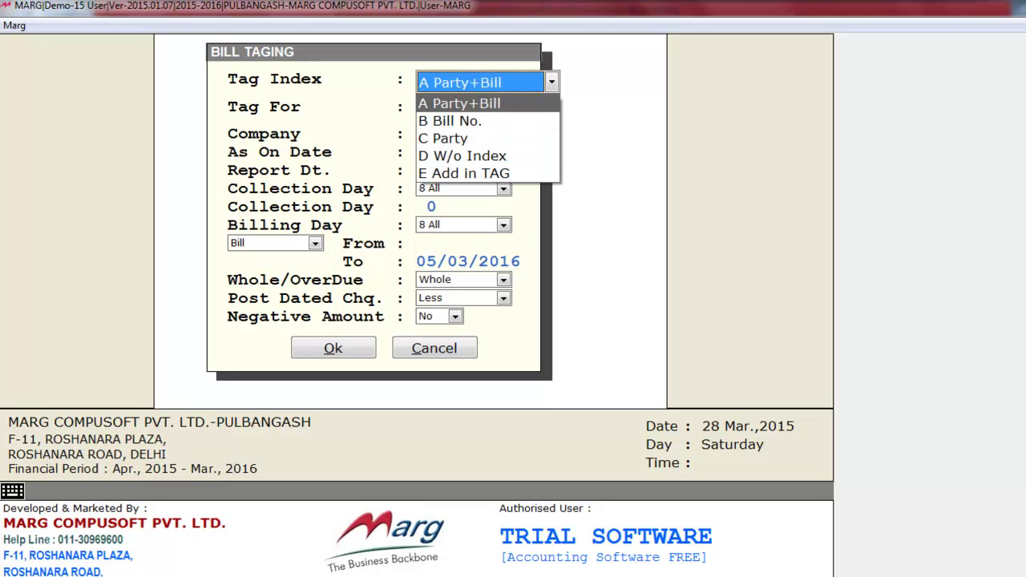
key(Down)
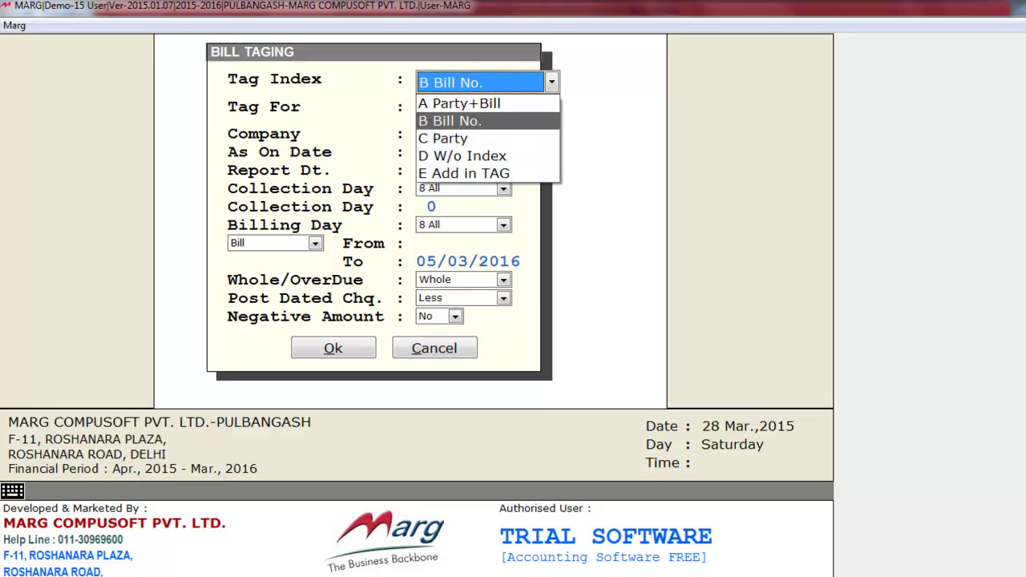
key(Down)
key(Down)
key(Down)
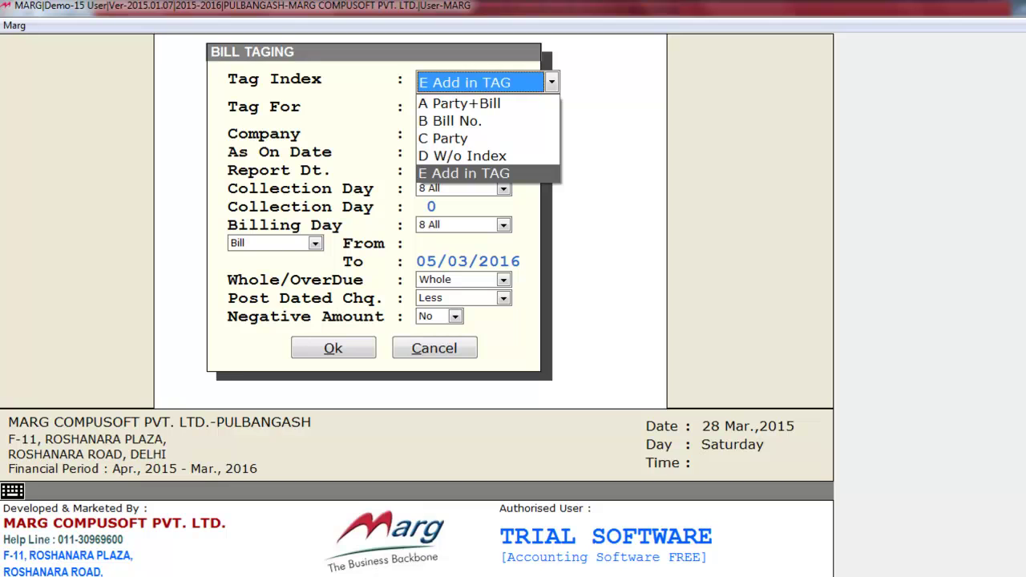
key(Up)
key(Up)
key(Up)
key(Up)
key(Return)
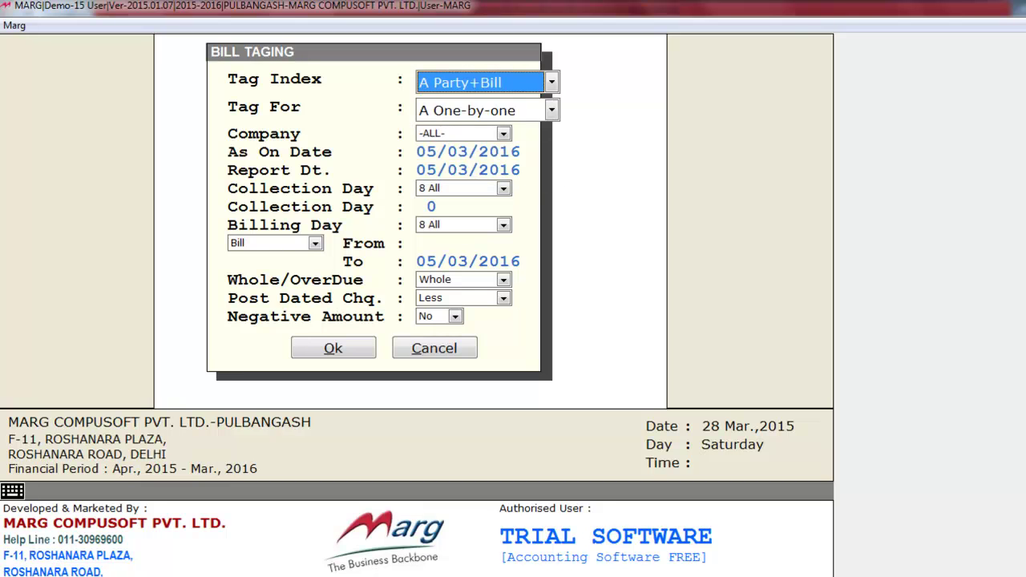
key(Return)
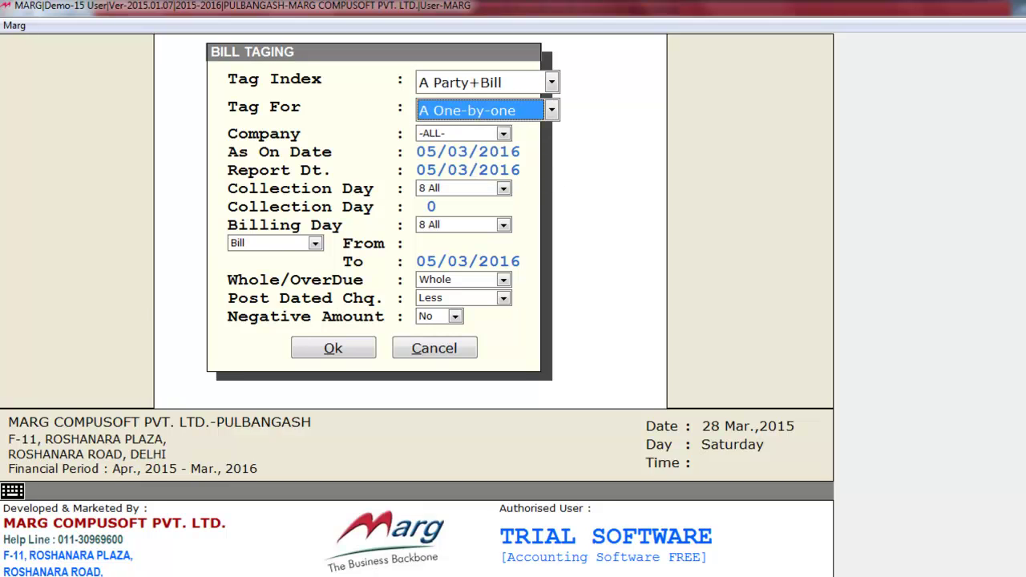
Step: Set Tag For to B Party wise
key(alt+Down)
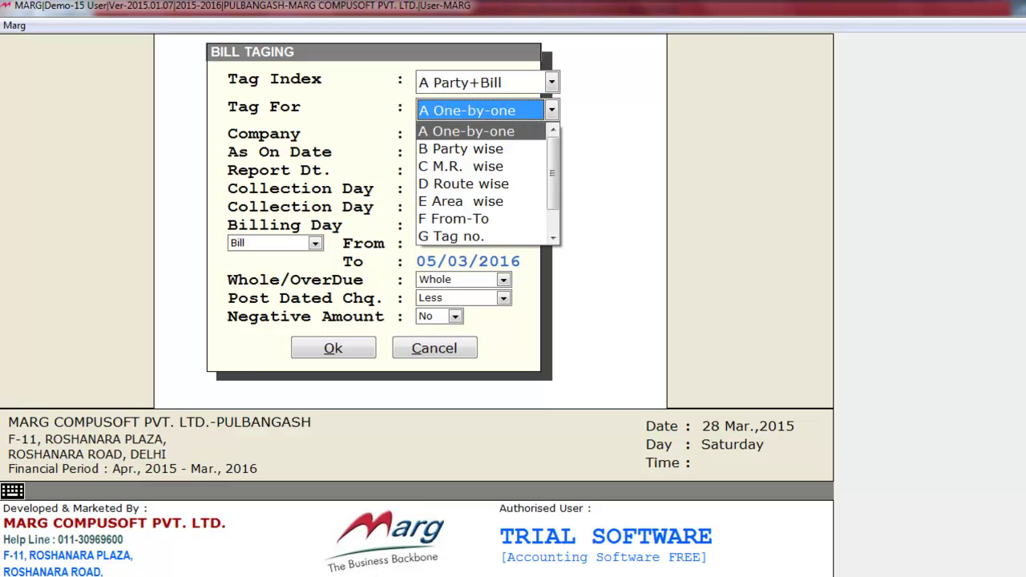
key(Down)
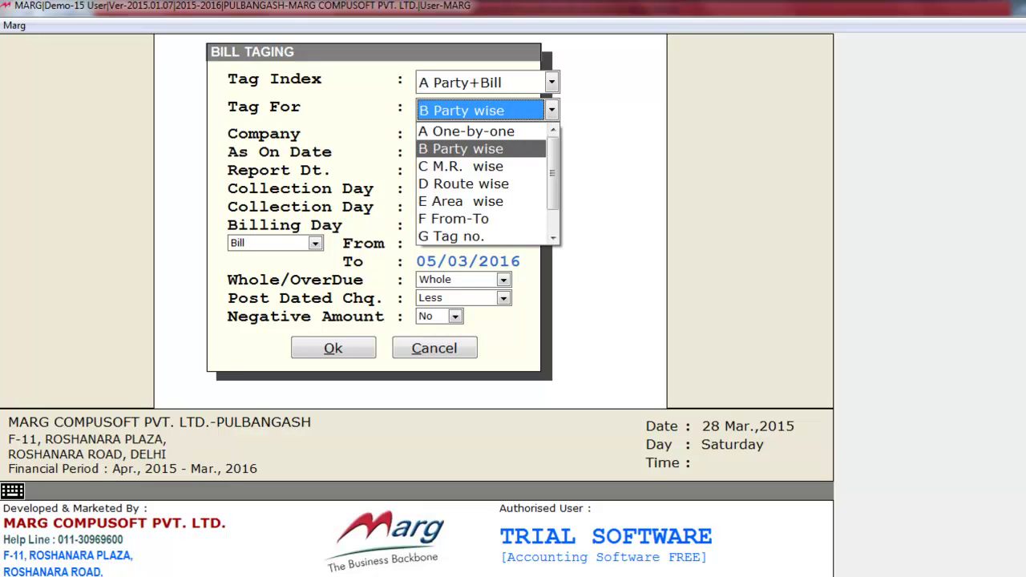
key(Down)
key(Down)
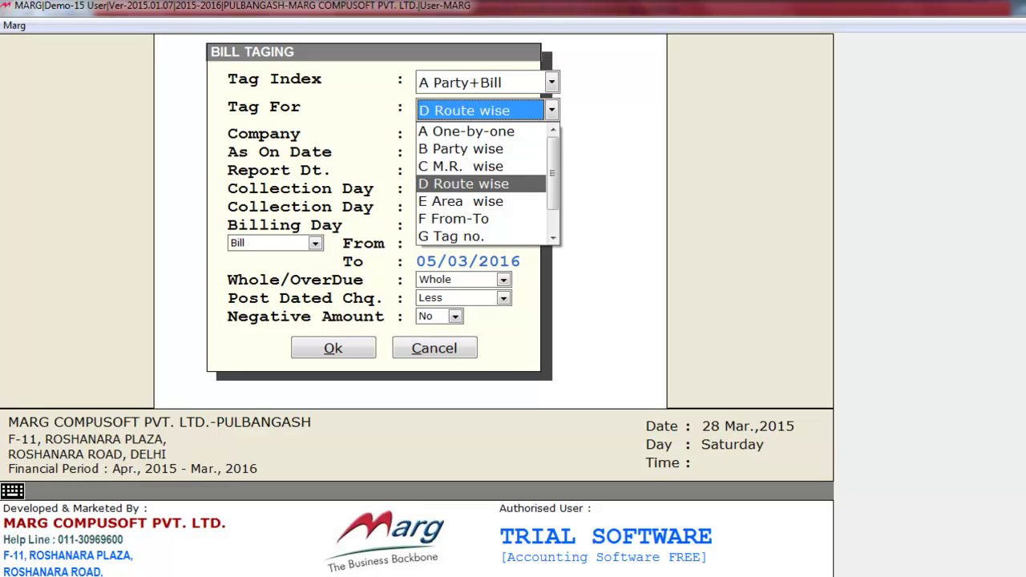
key(Up)
key(Up)
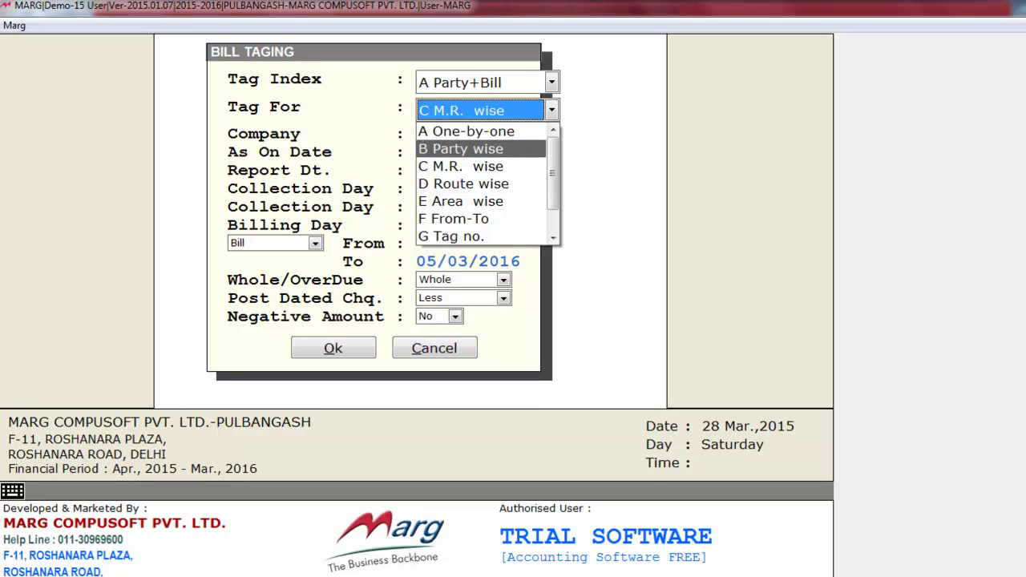
key(Return)
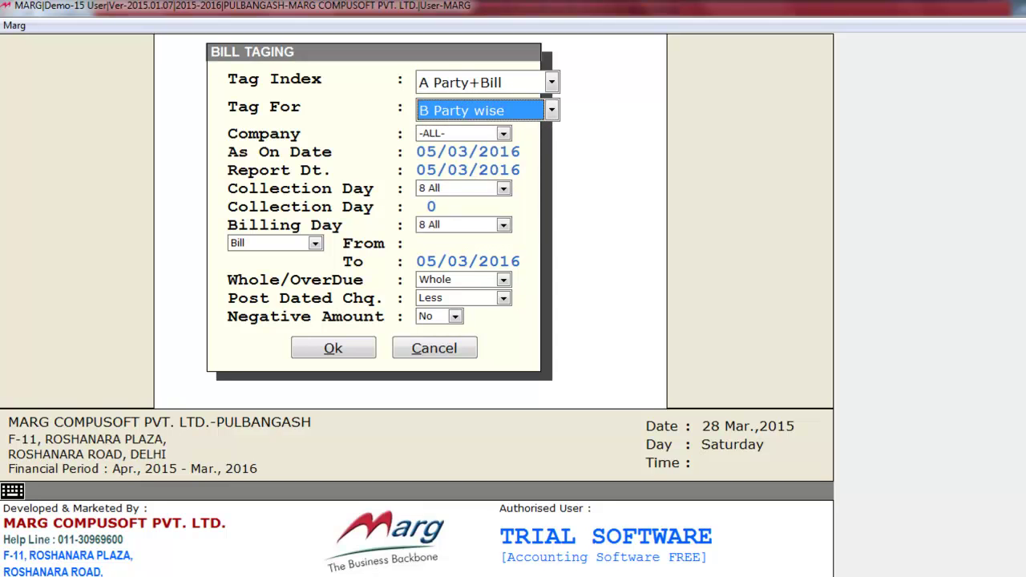
click(457, 133)
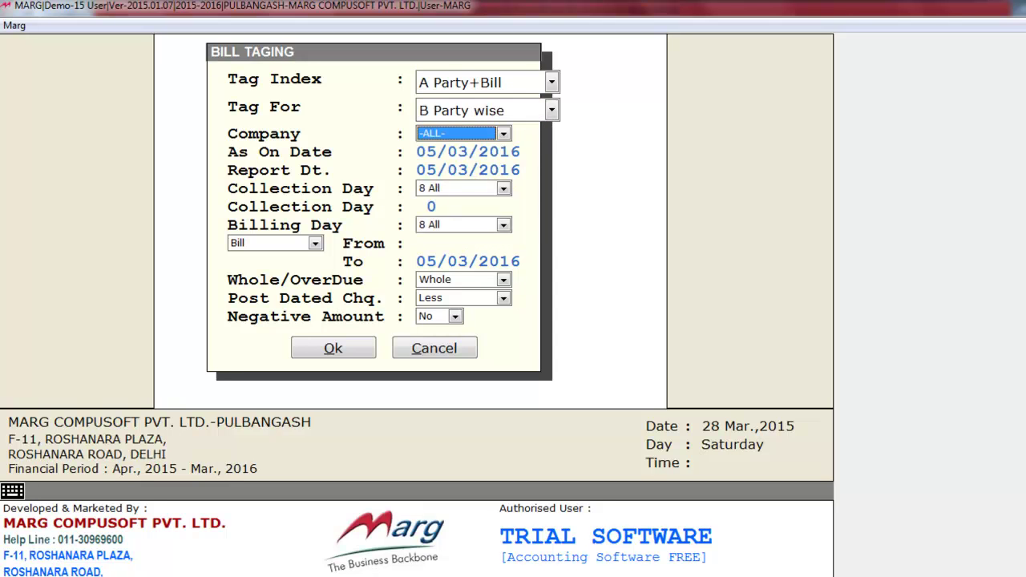
Step: Keep Company set to -ALL- so every company is included
key(alt+Down)
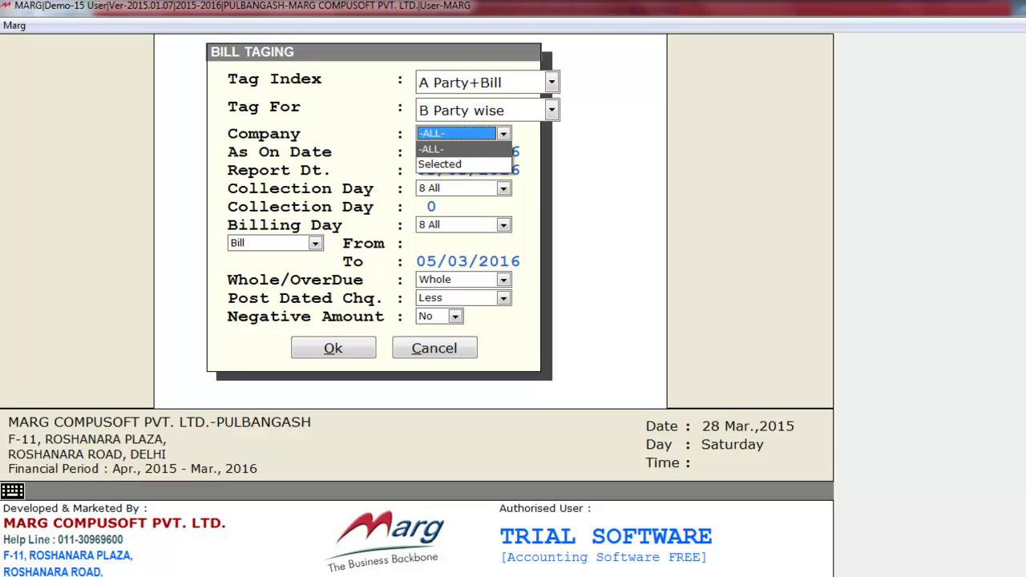
key(Down)
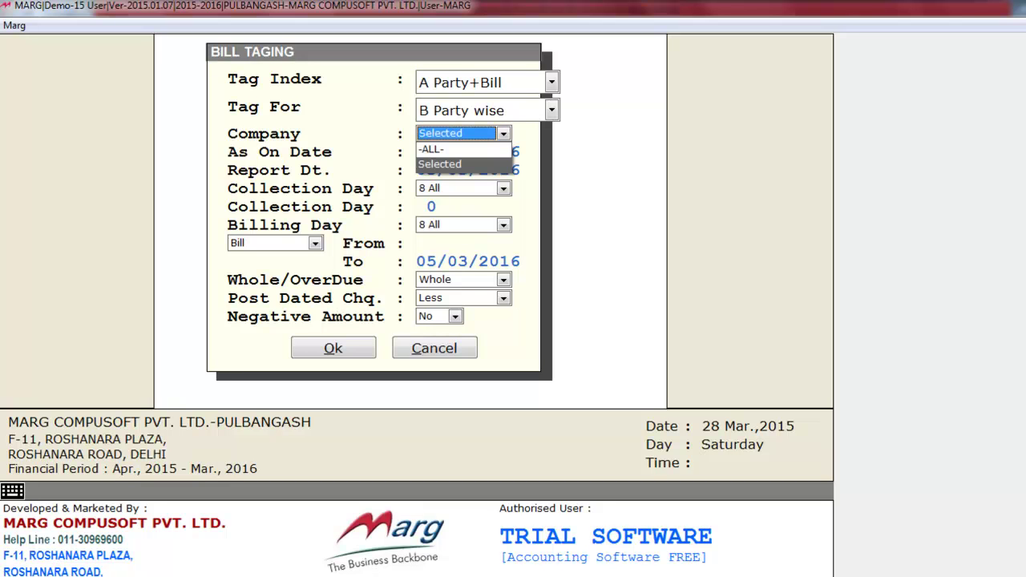
key(Up)
key(Return)
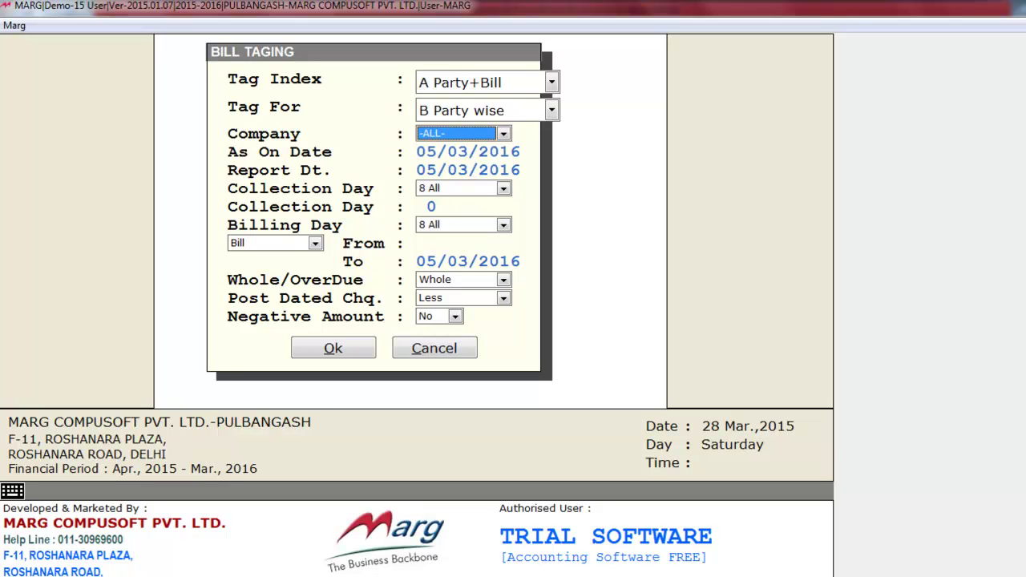
key(Return)
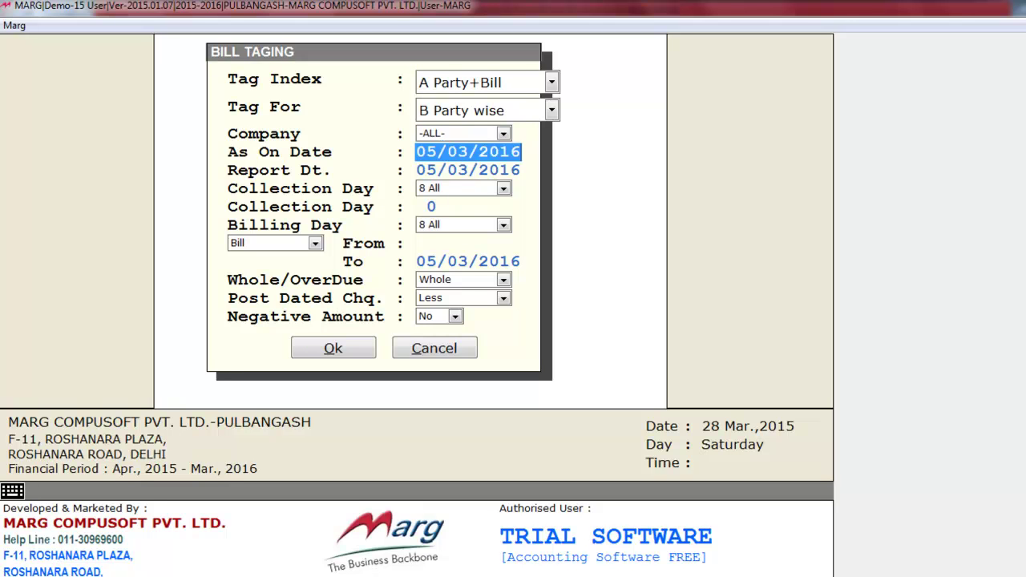
Step: Set both As On Date and Report Dt. to 01/04/2015
text(1-4-15)
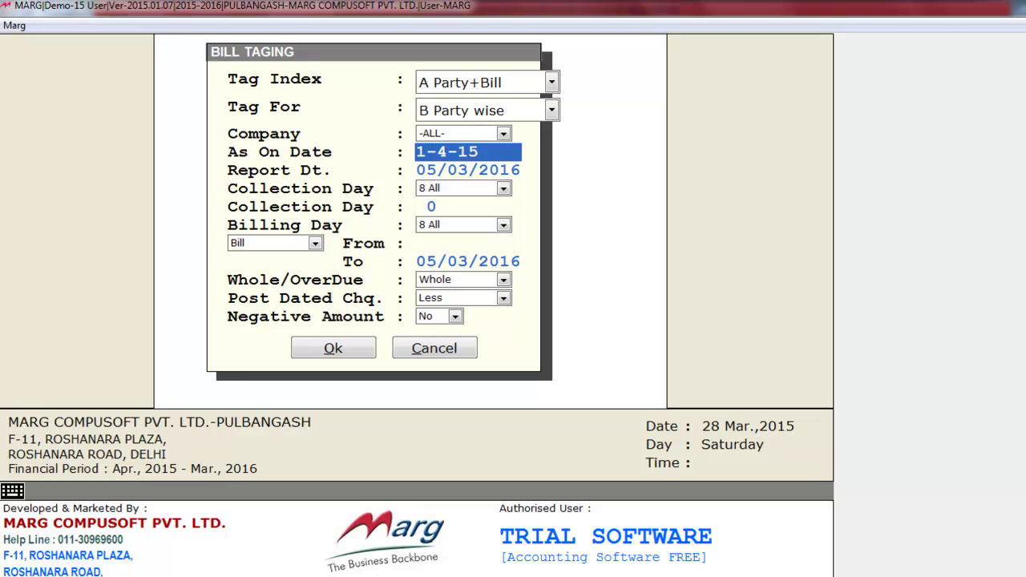
key(Return)
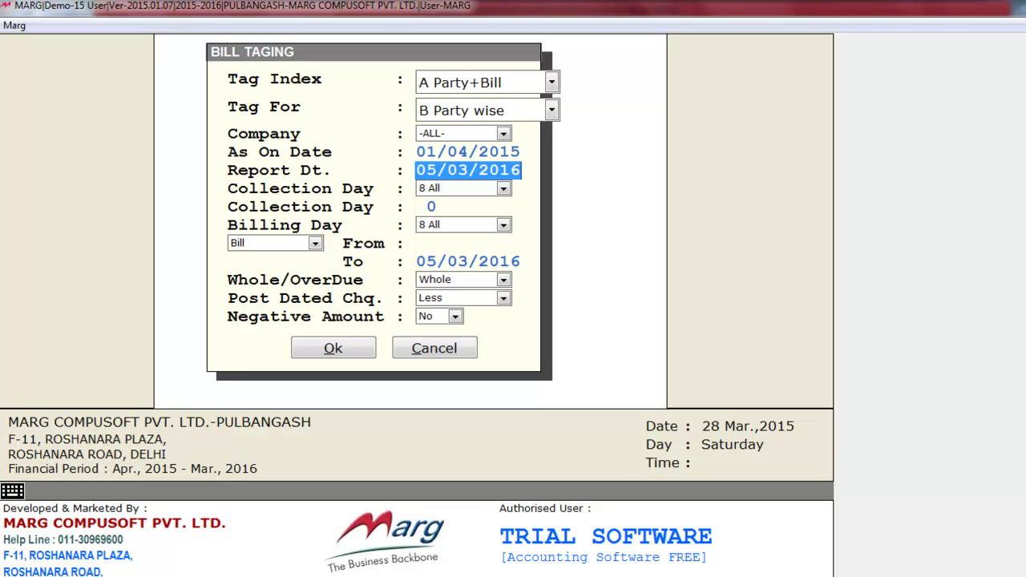
text(0104)
key(Return)
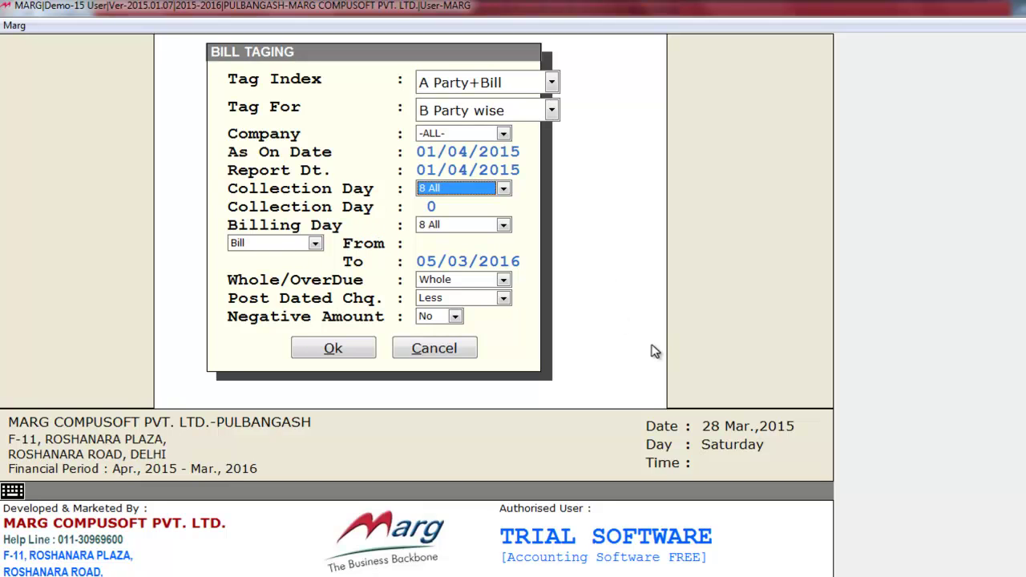
Step: Keep Collection Day at 8 All
key(alt+Down)
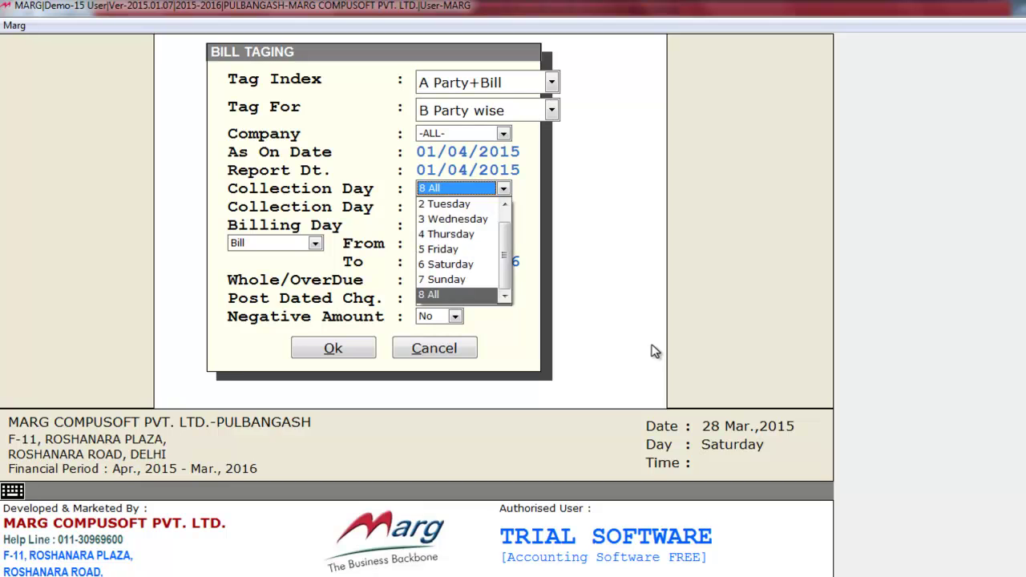
key(Up)
key(Up)
key(Up)
key(Up)
key(Up)
key(Up)
key(Up)
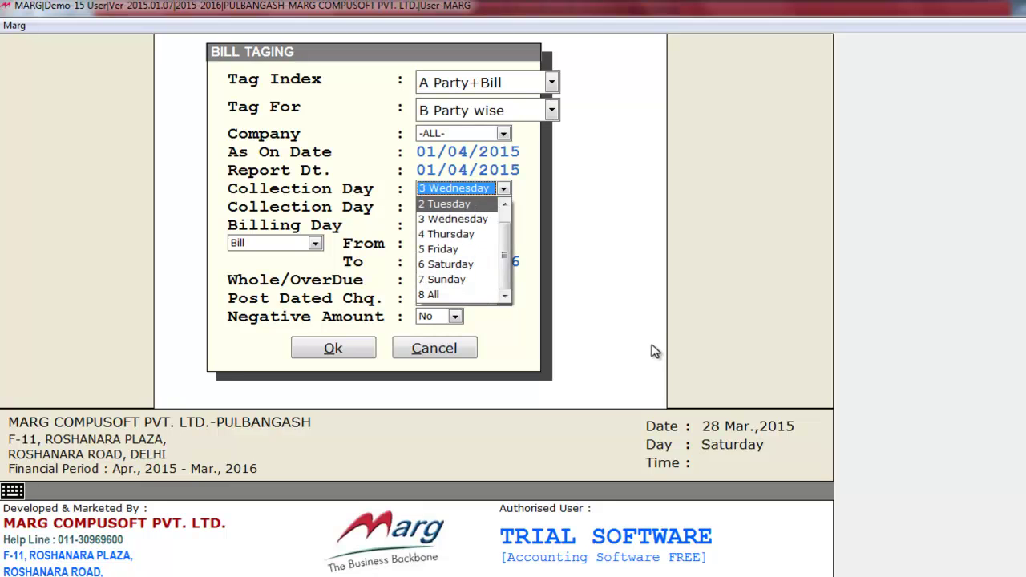
key(Down)
key(Down)
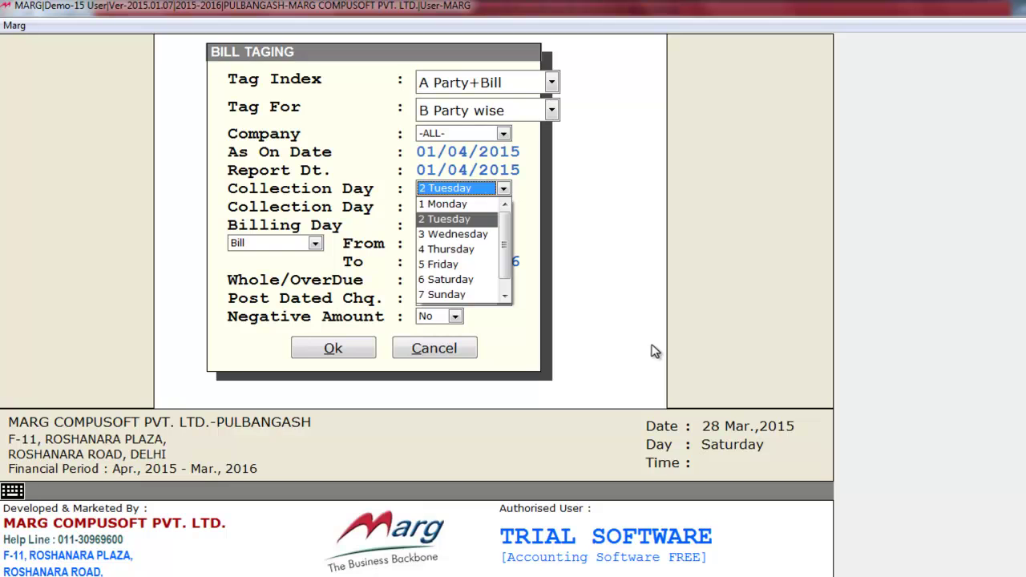
key(Down)
key(Down)
key(Down)
key(Down)
key(Down)
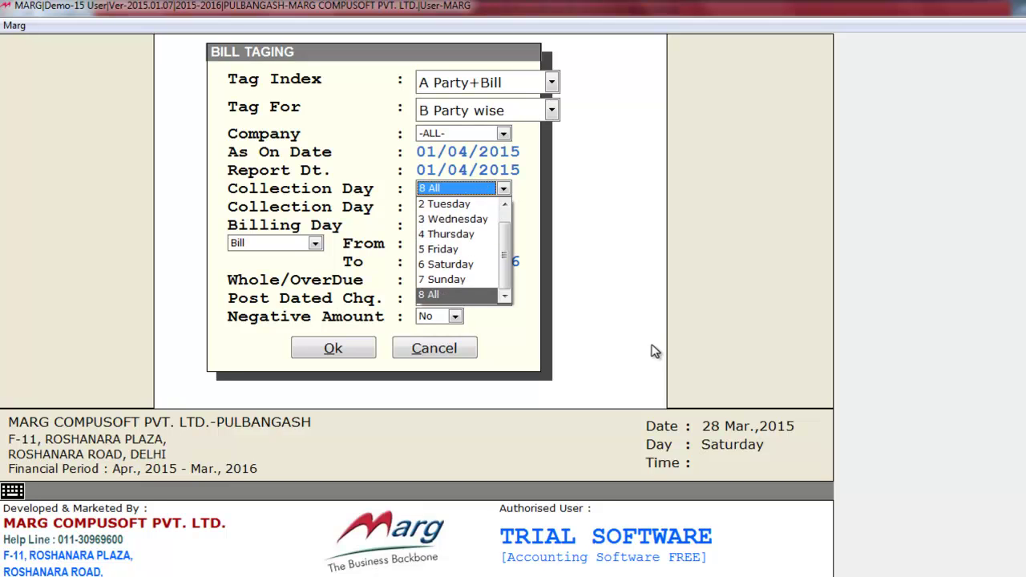
key(Return)
key(Return)
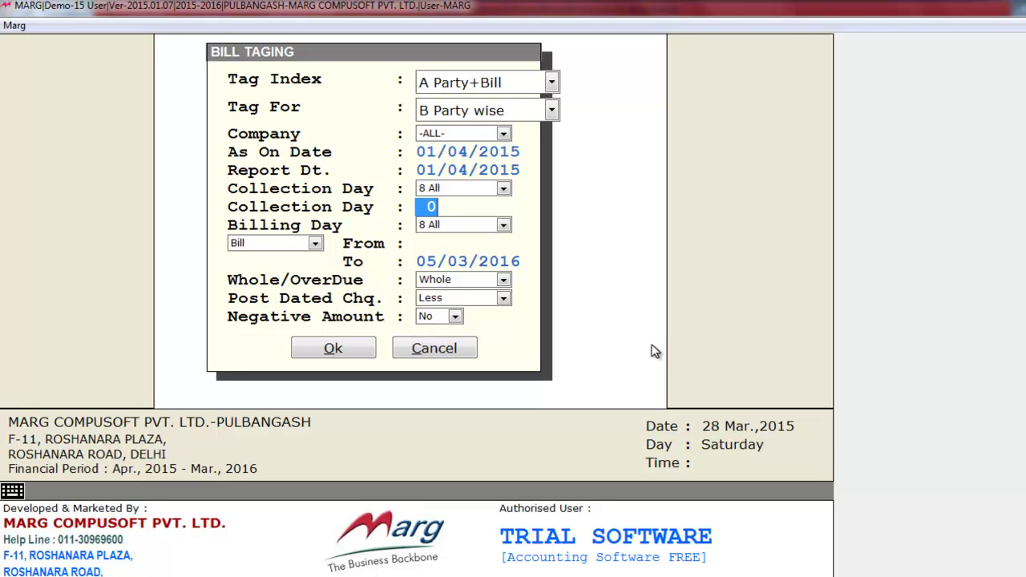
key(Return)
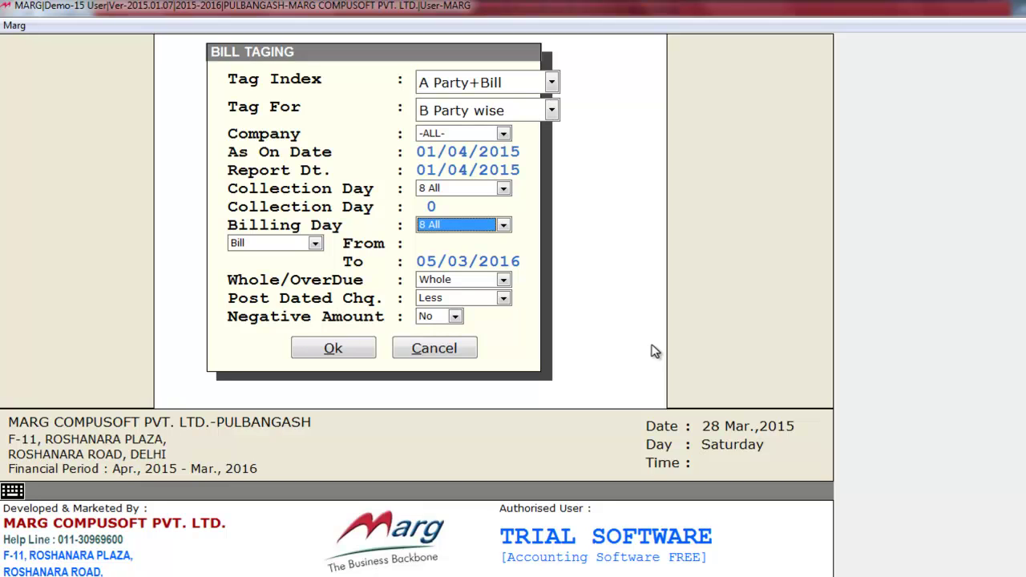
Step: Set Billing Day to 8 All
key(alt+Down)
key(Up)
key(Up)
key(Up)
key(Up)
key(Up)
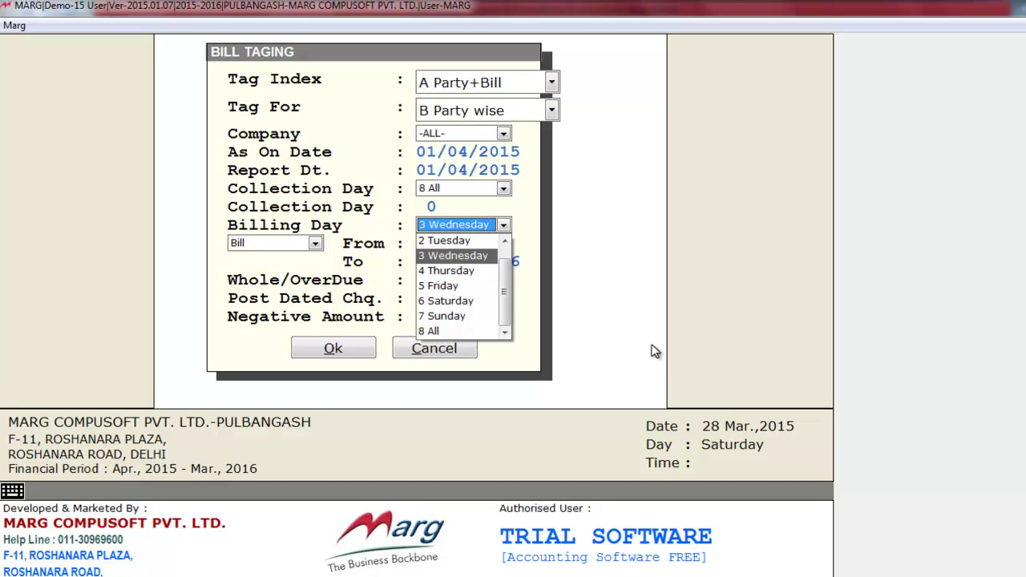
key(Down)
key(Down)
key(Down)
key(Down)
key(Down)
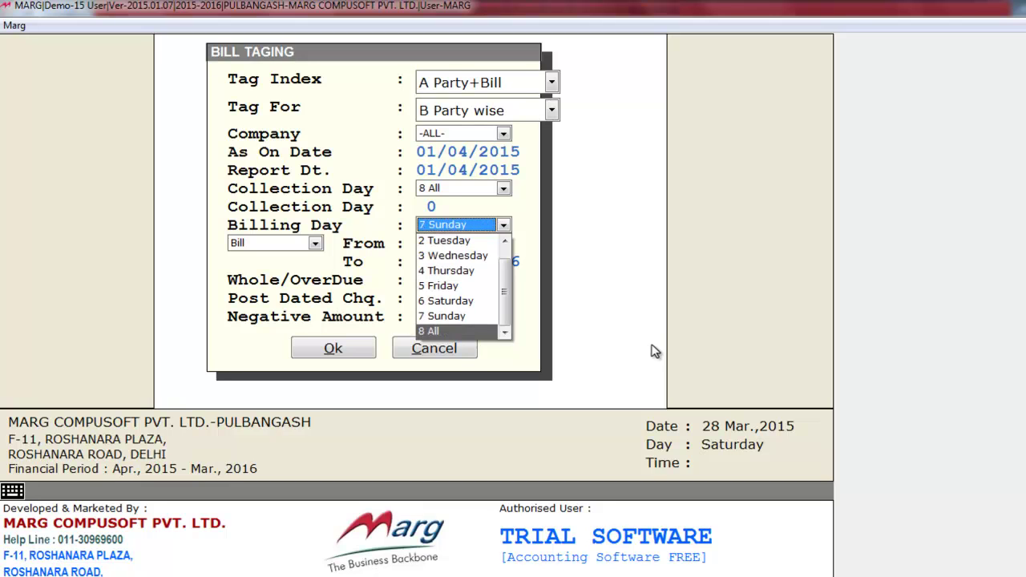
key(Return)
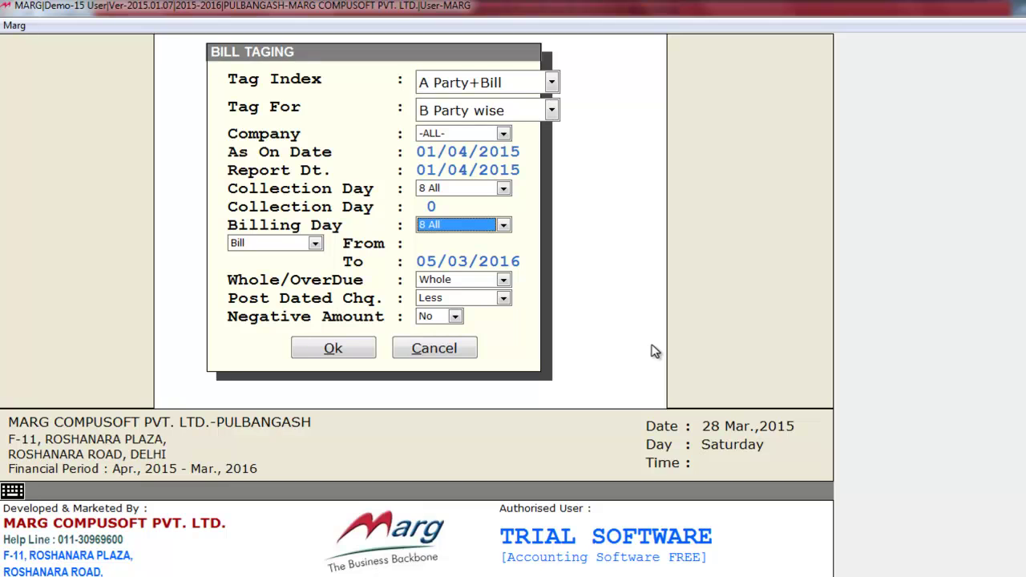
key(Return)
key(Return)
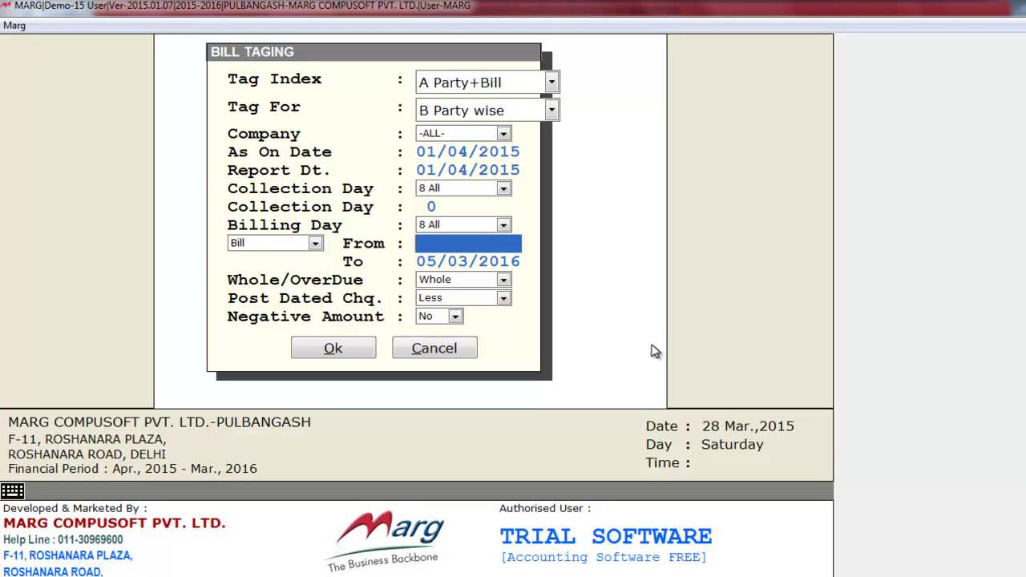
Step: Set the bill date range From 01/04/2015 To 30/04/2015
key(Return)
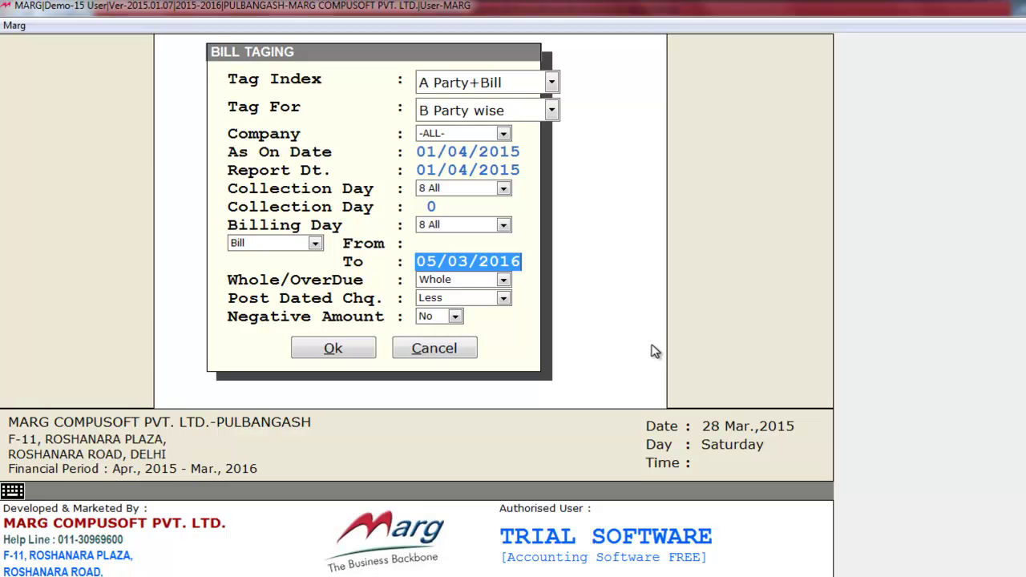
key(Up)
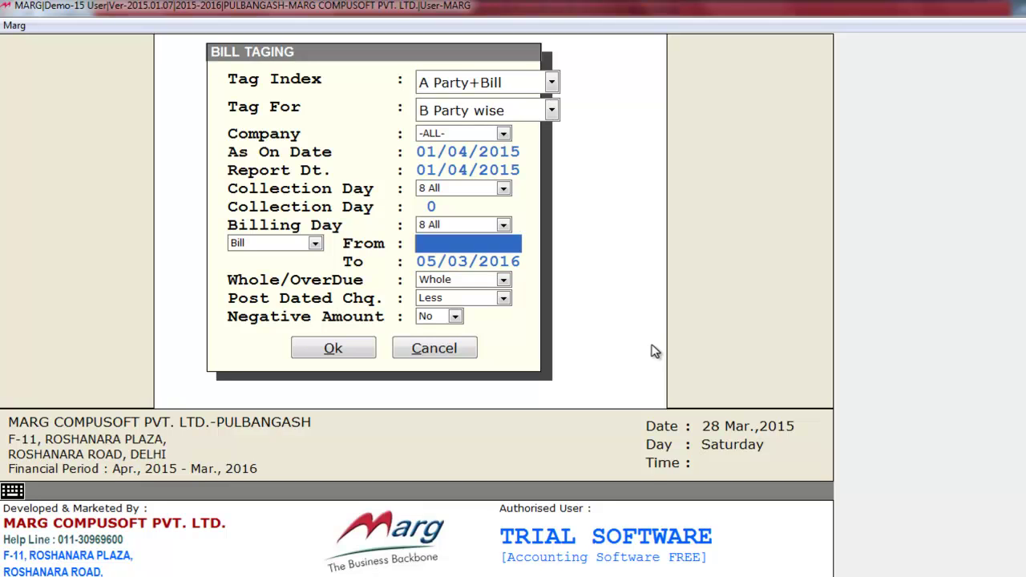
key(Return)
key(Up)
text(1-4-15)
key(Return)
text(30-4-15)
key(Return)
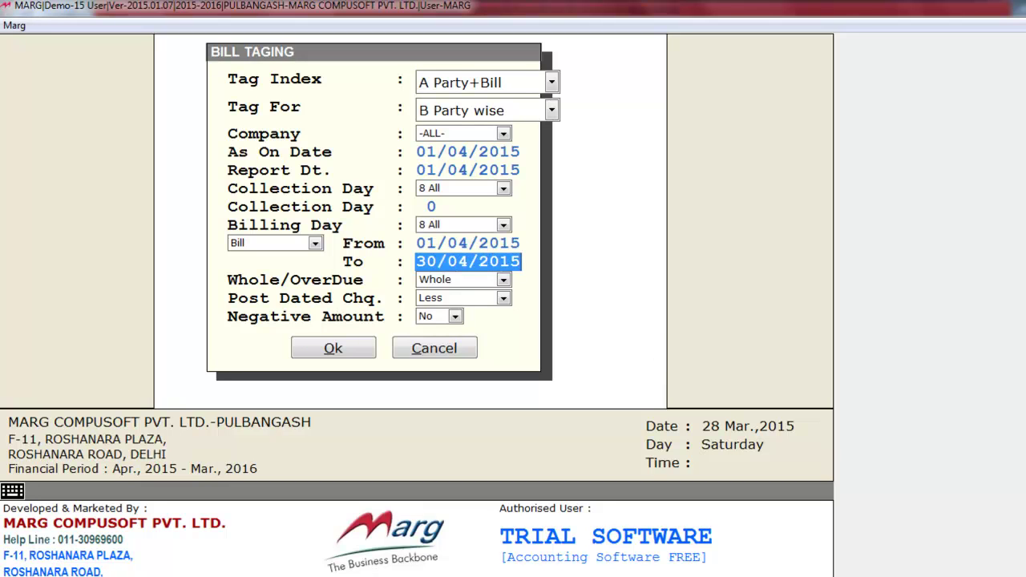
Step: Keep Whole/OverDue set to Whole
key(Return)
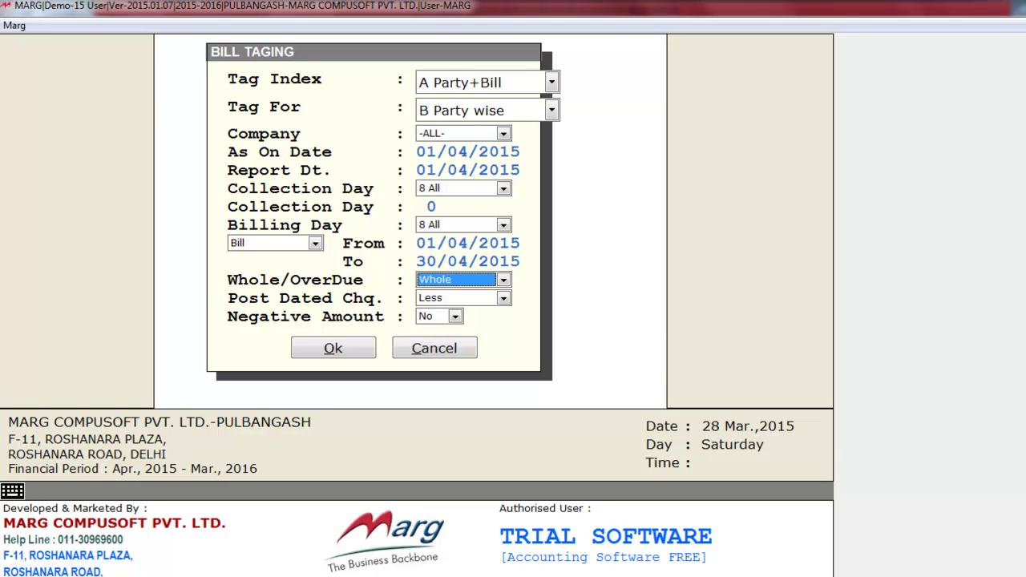
key(alt+Down)
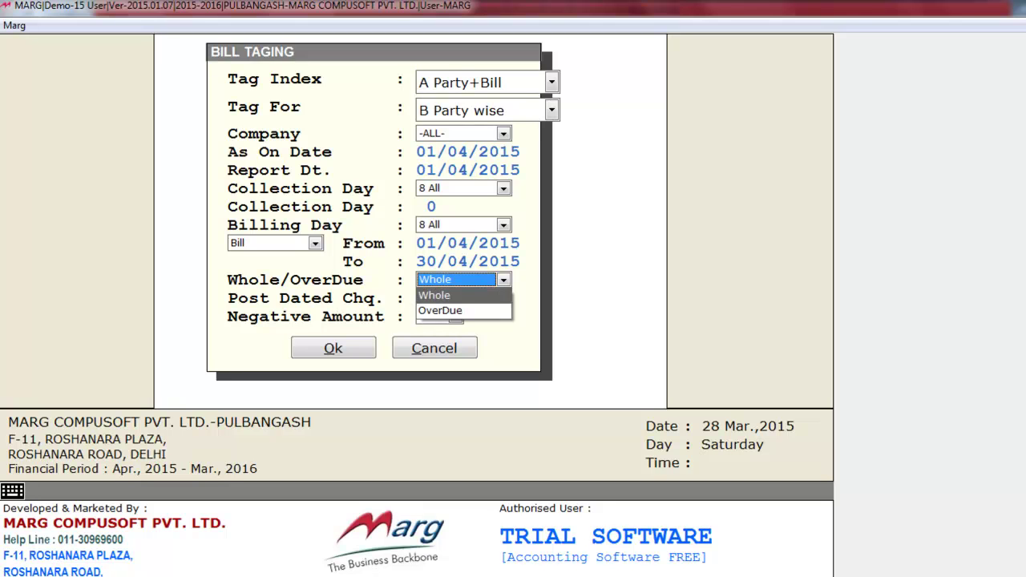
key(Down)
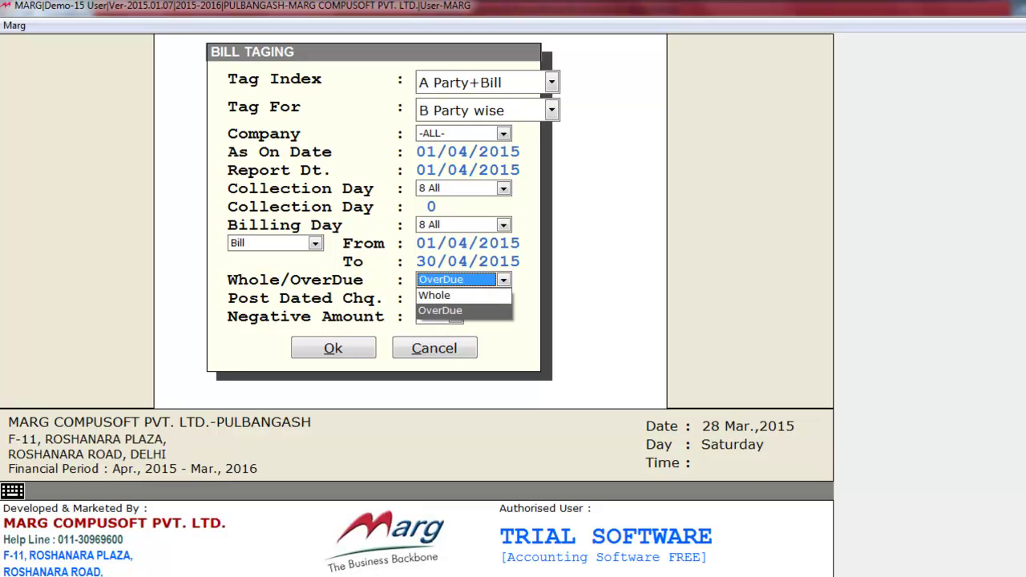
key(Up)
key(Return)
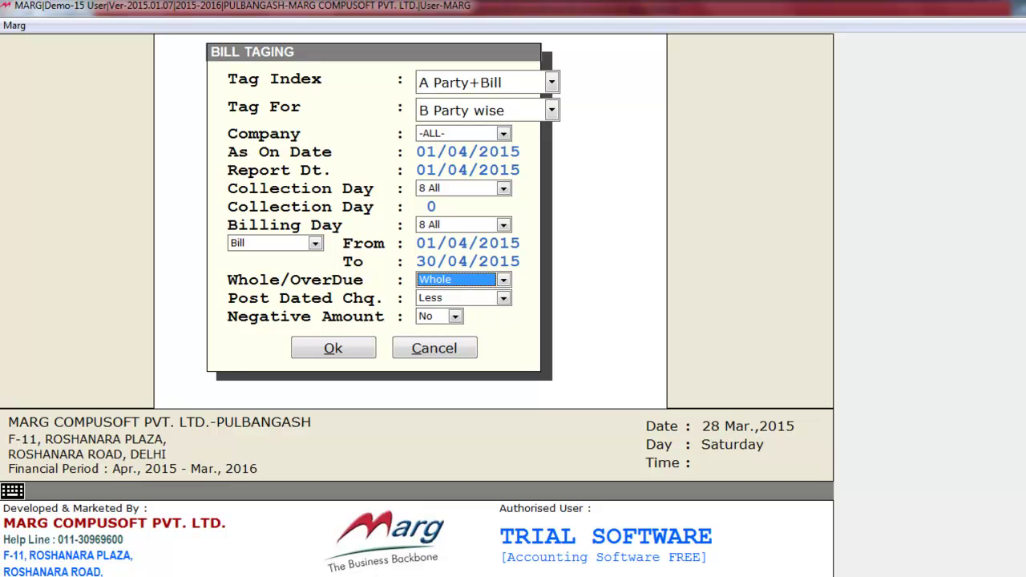
Step: Keep Post Dated Chq. set to Less
key(Return)
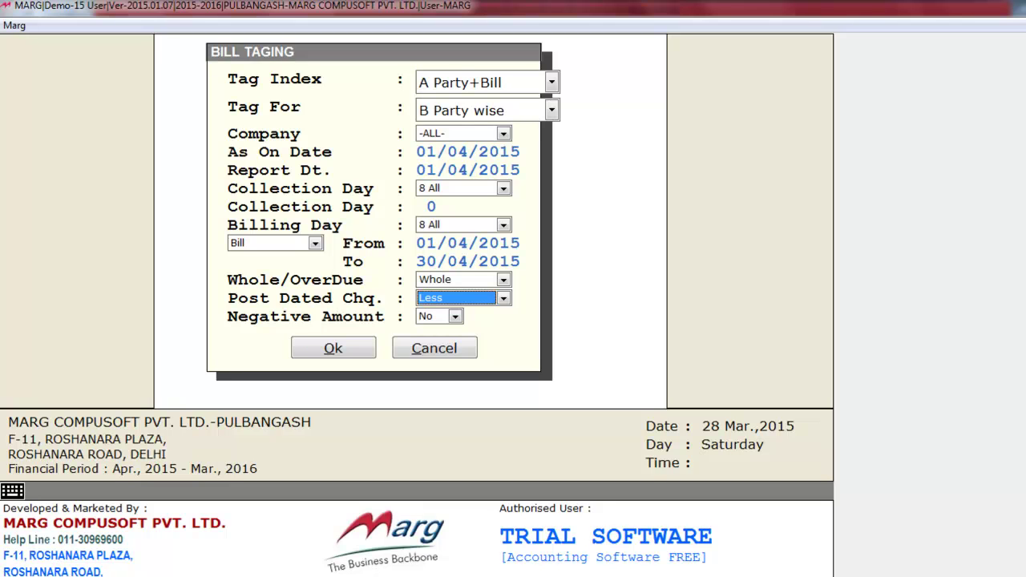
key(alt+Down)
key(Down)
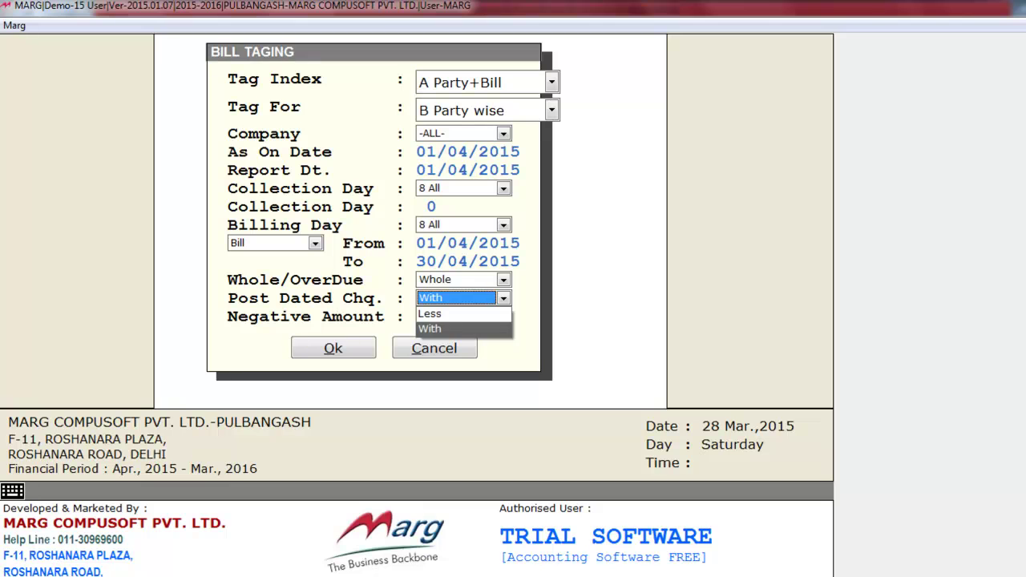
key(Up)
key(Return)
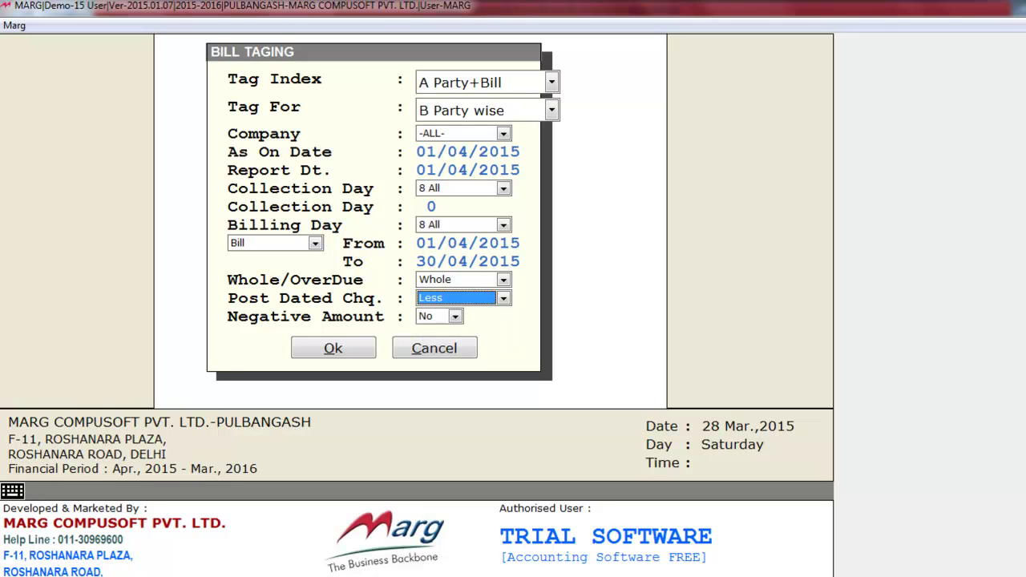
Step: Set Negative Amount to Yes
click(437, 316)
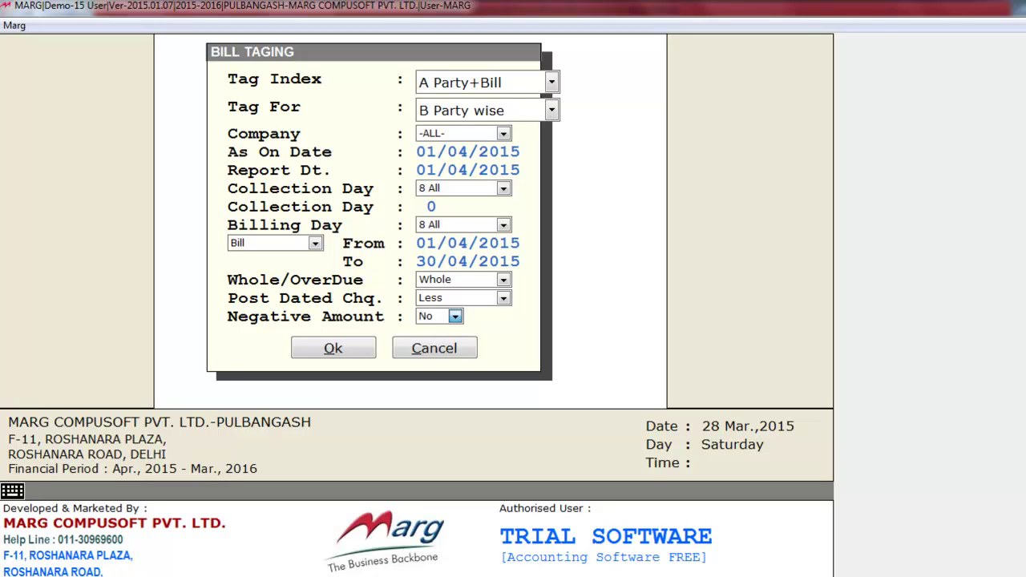
key(alt+Down)
key(Up)
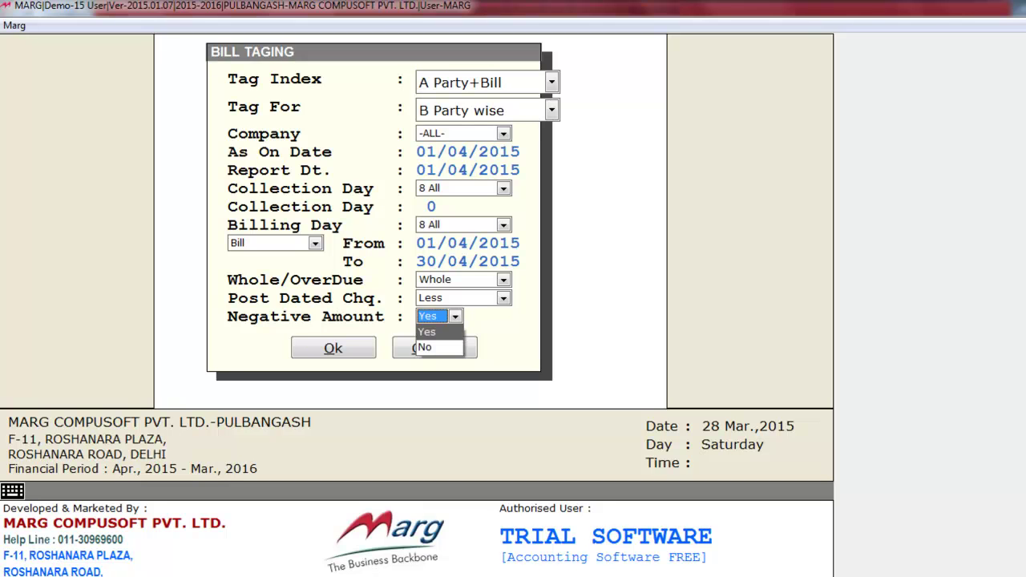
key(Down)
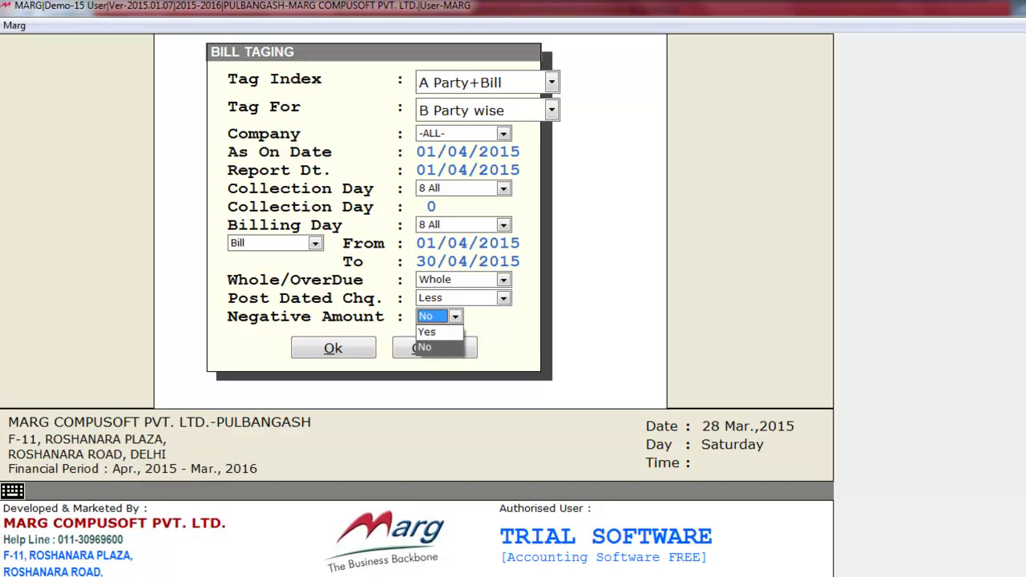
key(Up)
key(Return)
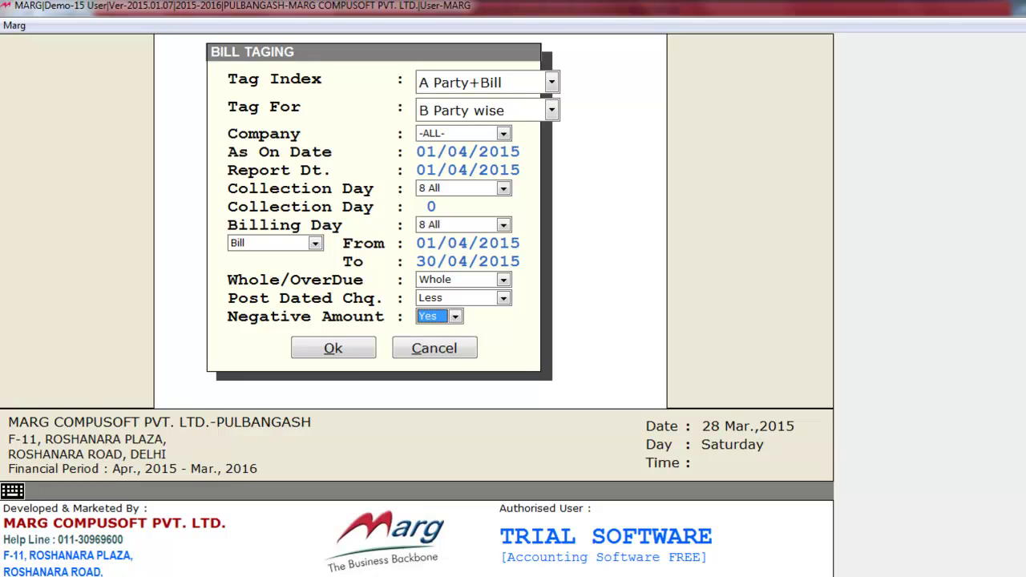
Step: Preview the 11-bill list, then change Negative Amount to No, leaving 8 positive bills
click(340, 353)
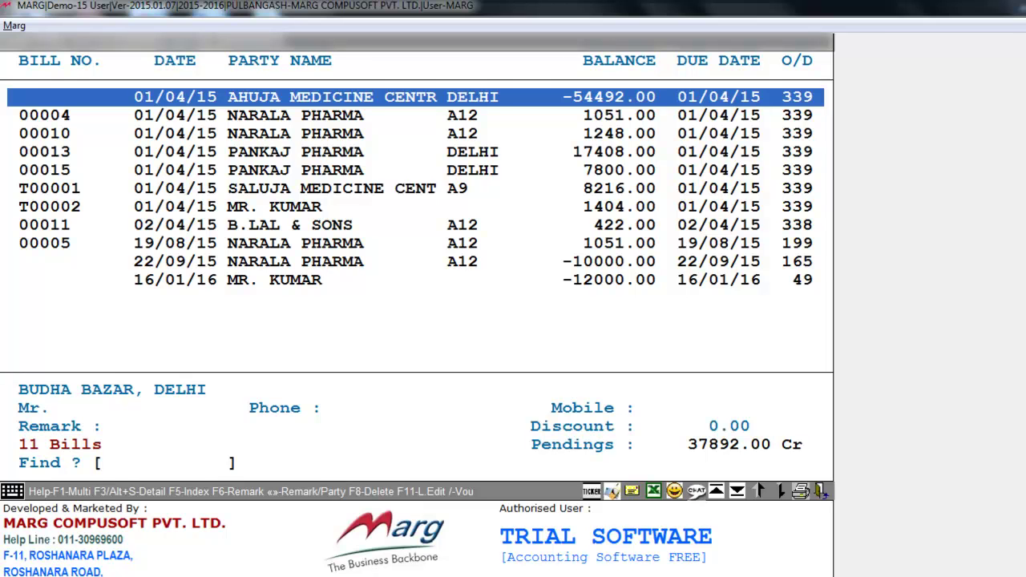
key(Down)
key(Down)
key(Down)
key(Down)
key(Down)
key(Down)
key(Down)
key(Down)
key(Down)
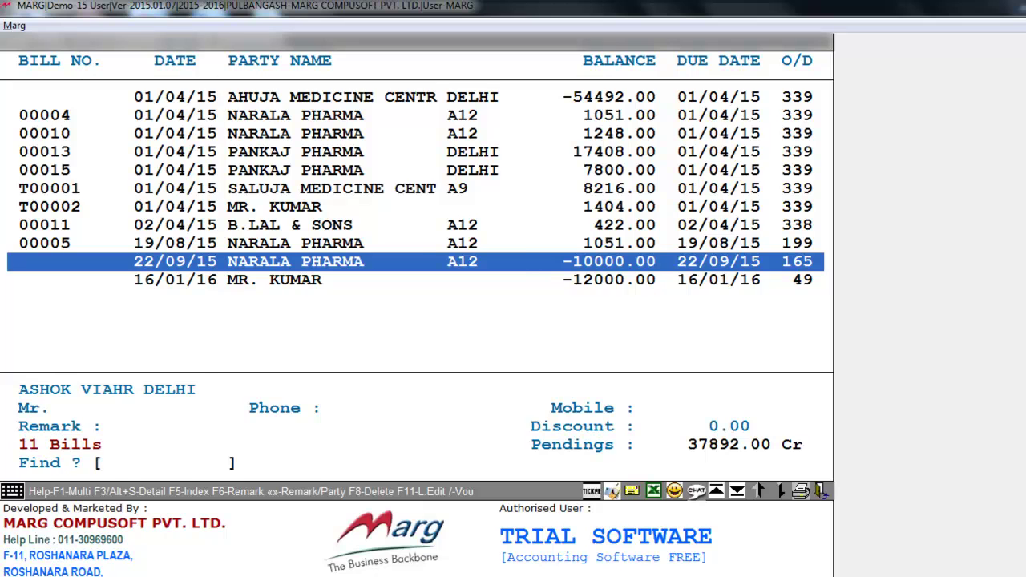
key(Escape)
key(Down)
key(Down)
key(Return)
key(Return)
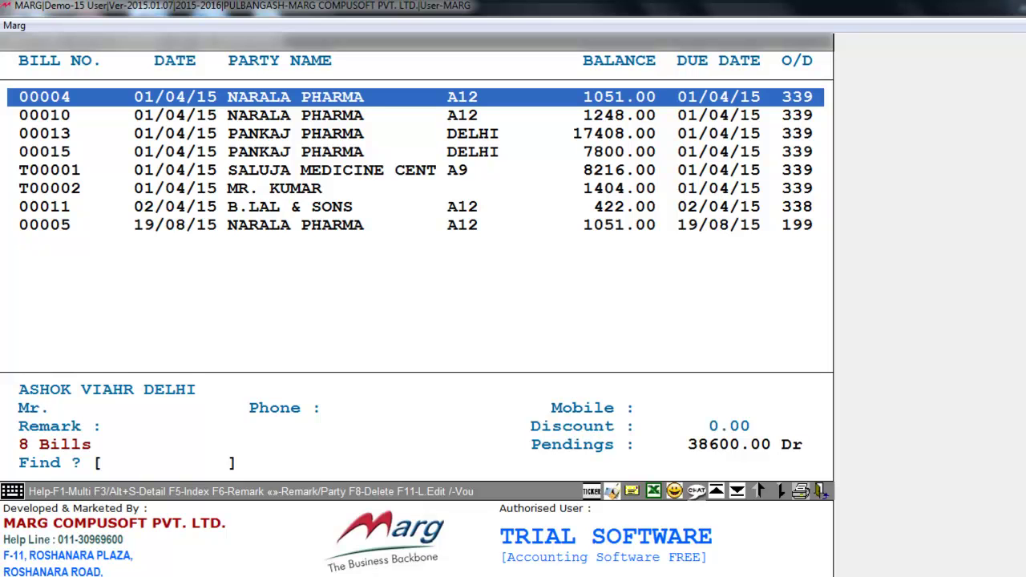
key(Escape)
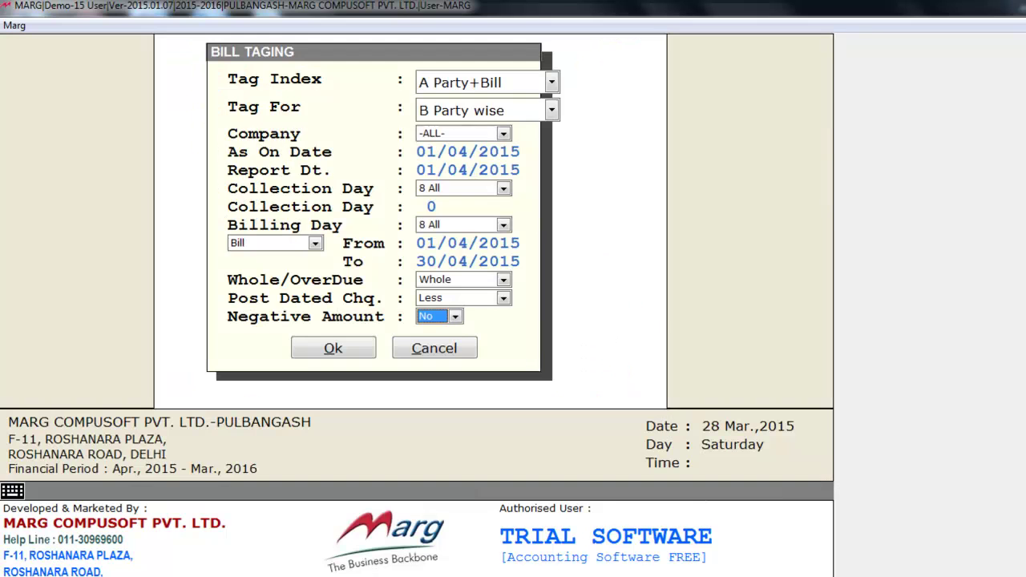
Step: Review the Ledgers popup from AHUJA MEDICINE CENTRE to SALUJA MEDICINE CENTRE, then close it
click(331, 350)
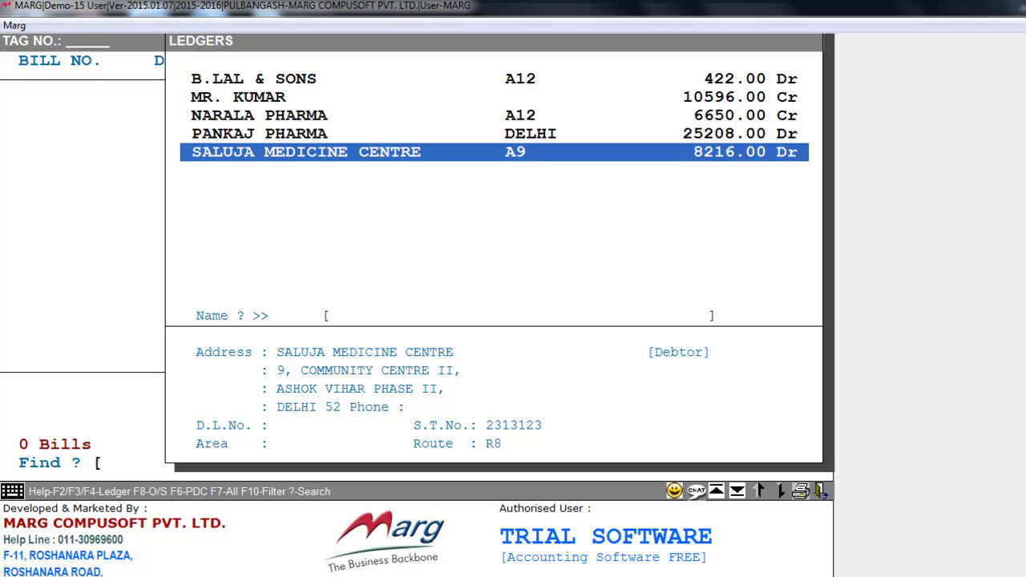
key(Up)
key(Up)
key(Up)
key(Up)
key(Up)
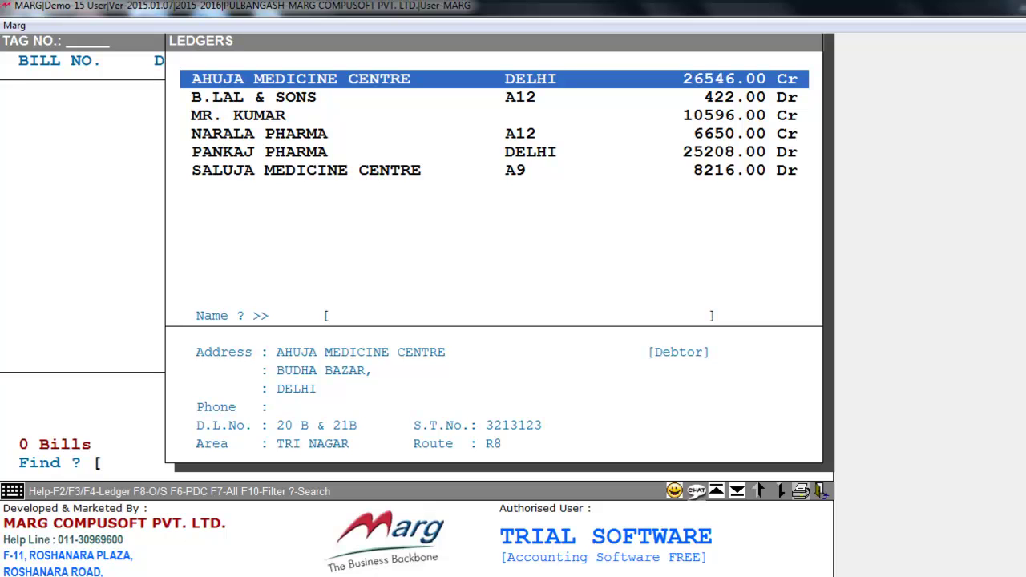
key(Down)
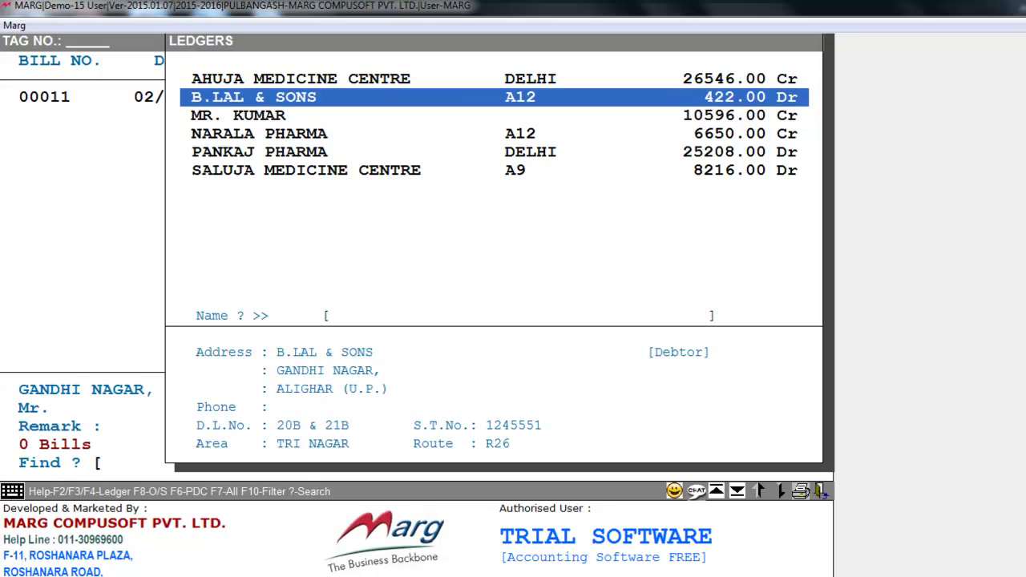
key(Down)
key(Down)
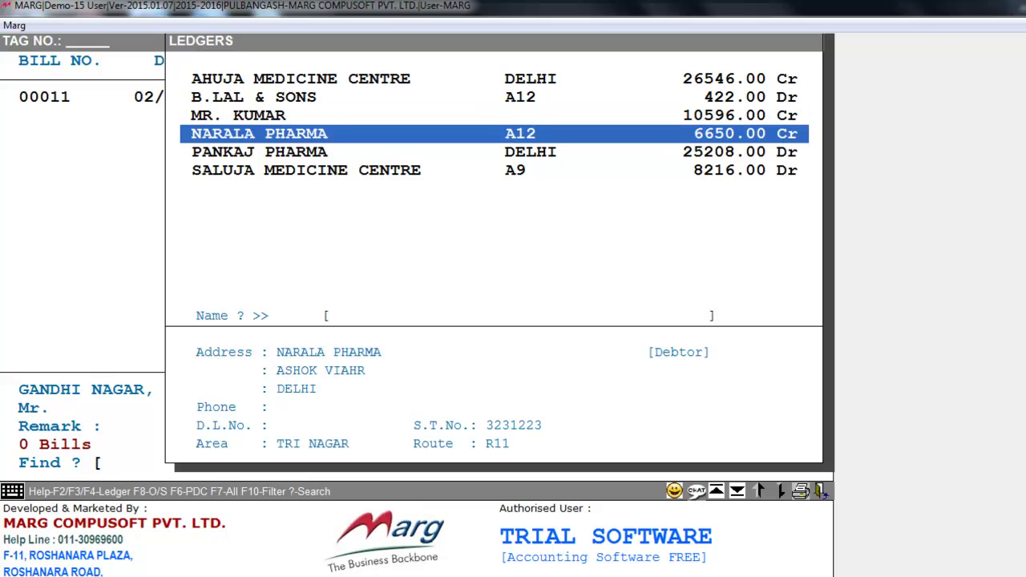
key(Down)
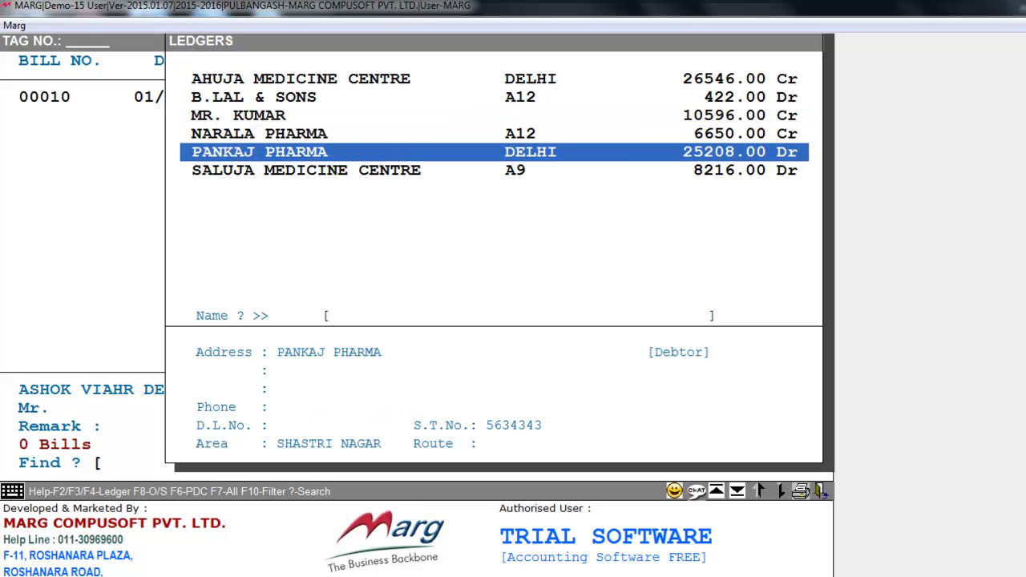
key(Down)
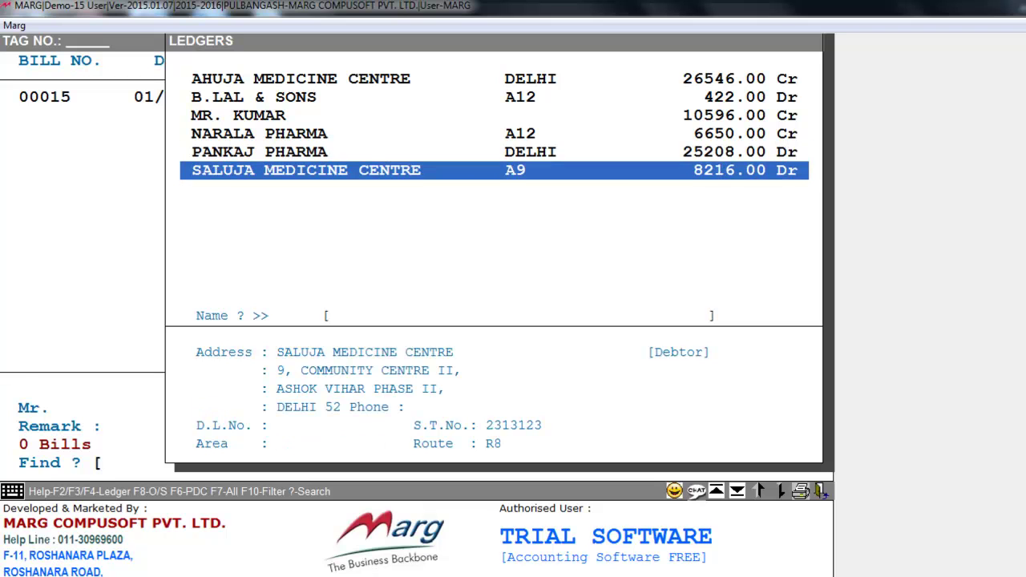
key(Return)
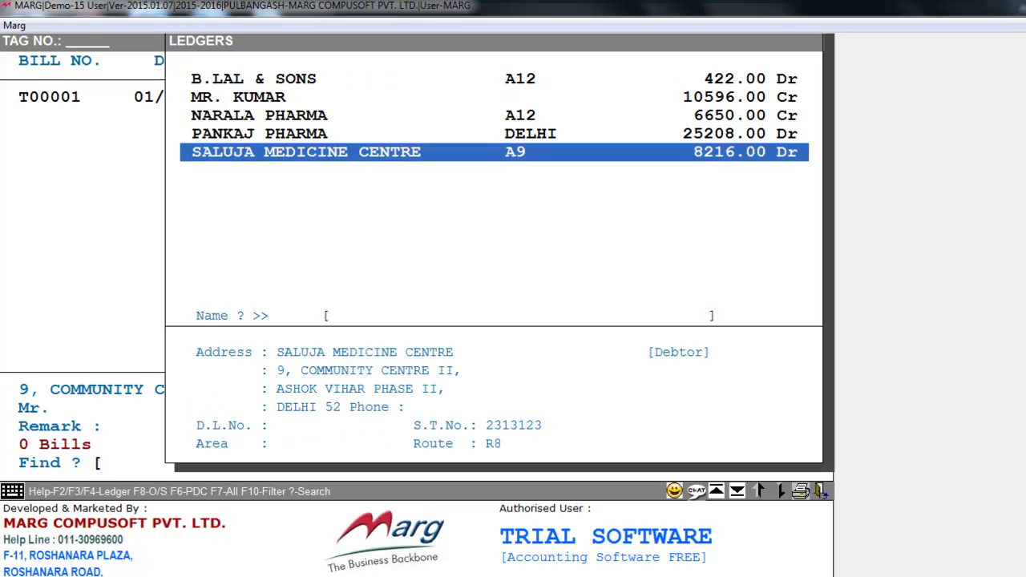
key(Escape)
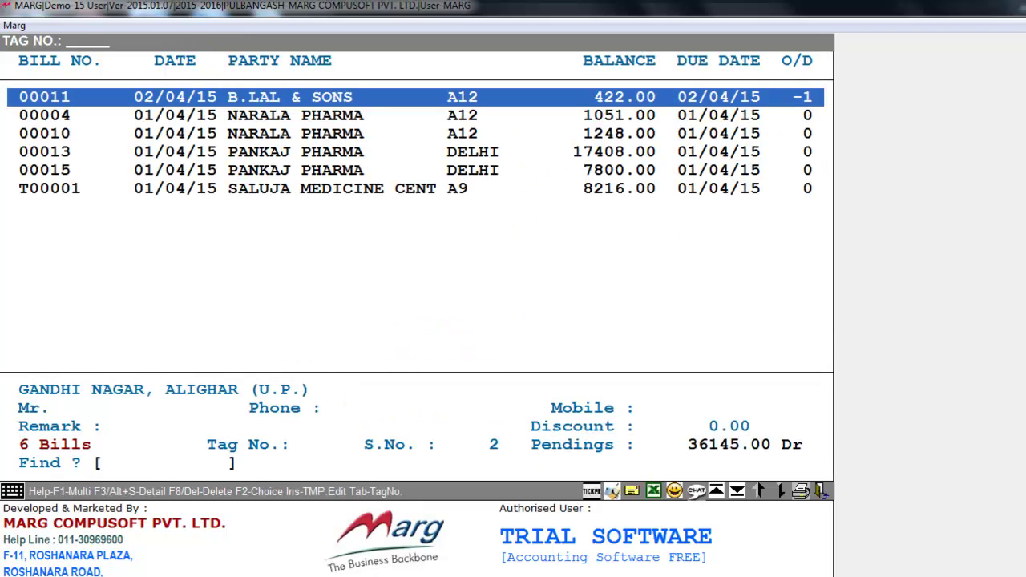
Step: Create tag 120 dated 01/04/2015, entering the recipient's name in Issue To
key(Tab)
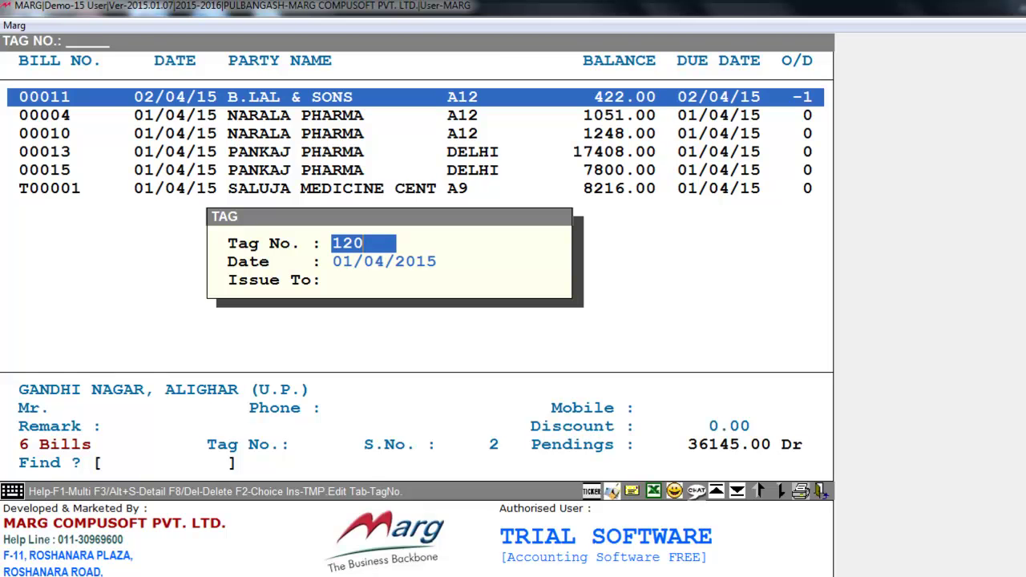
key(Return)
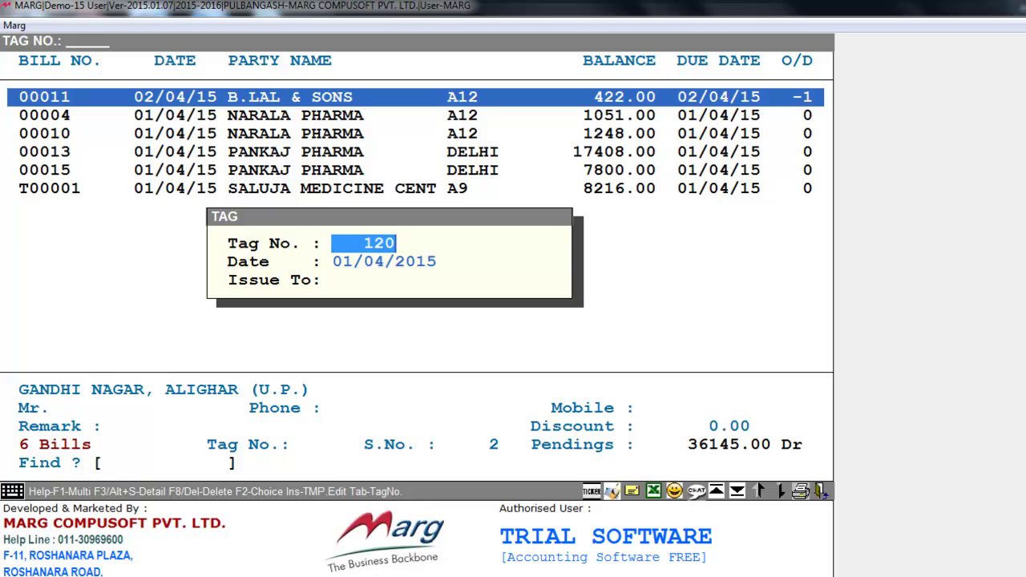
key(Return)
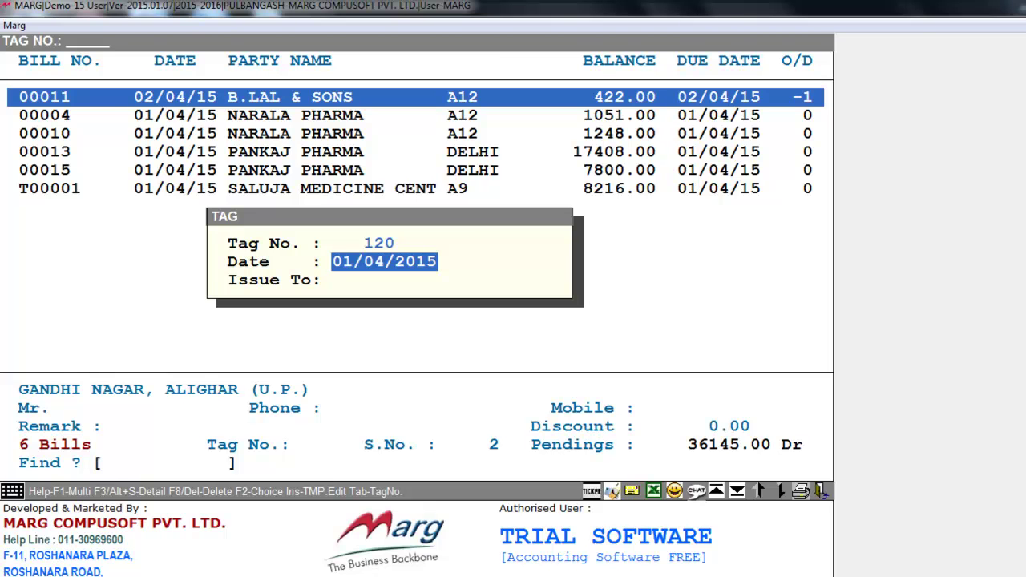
key(Return)
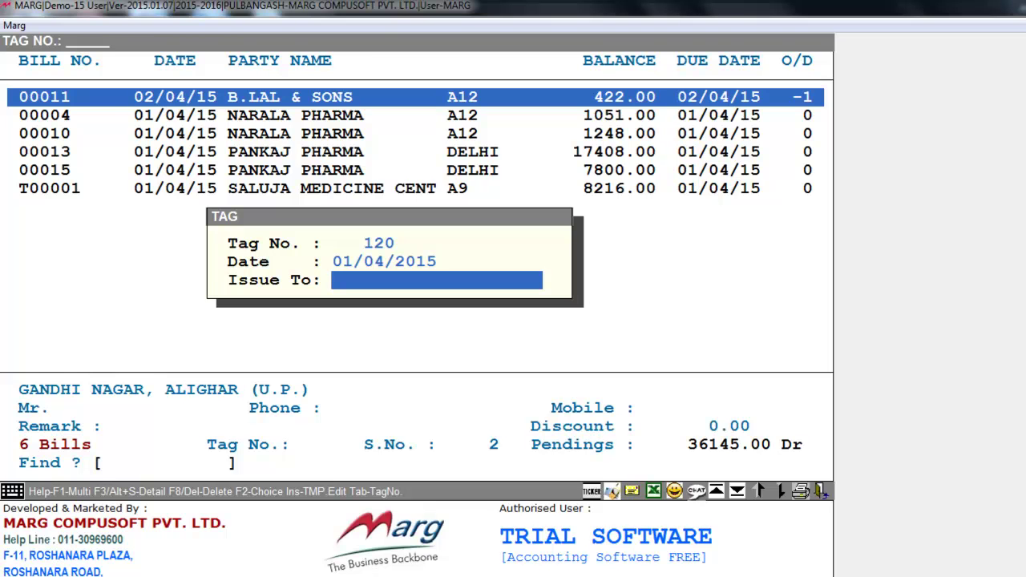
text(MR. AJAY)
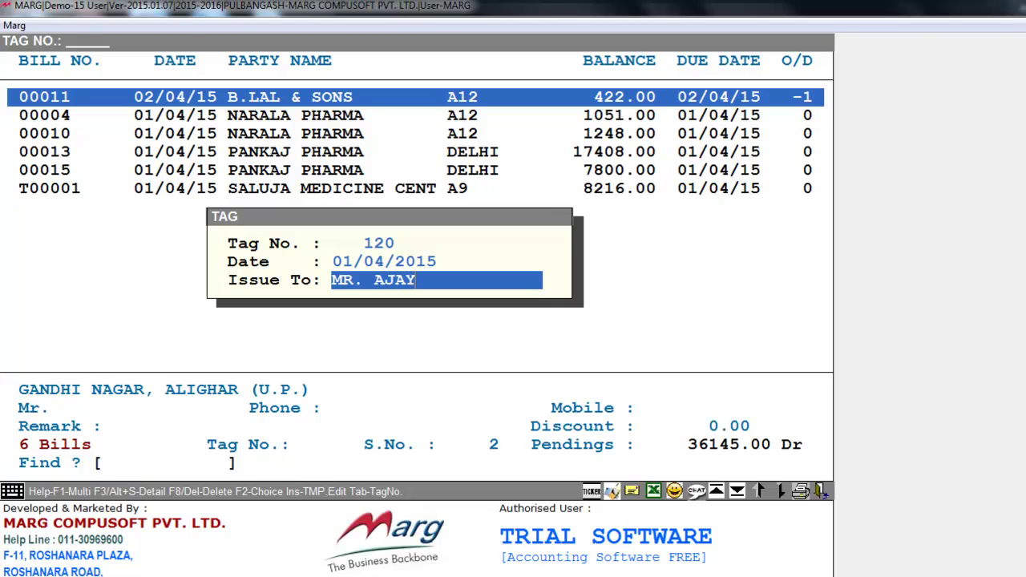
key(Return)
key(Return)
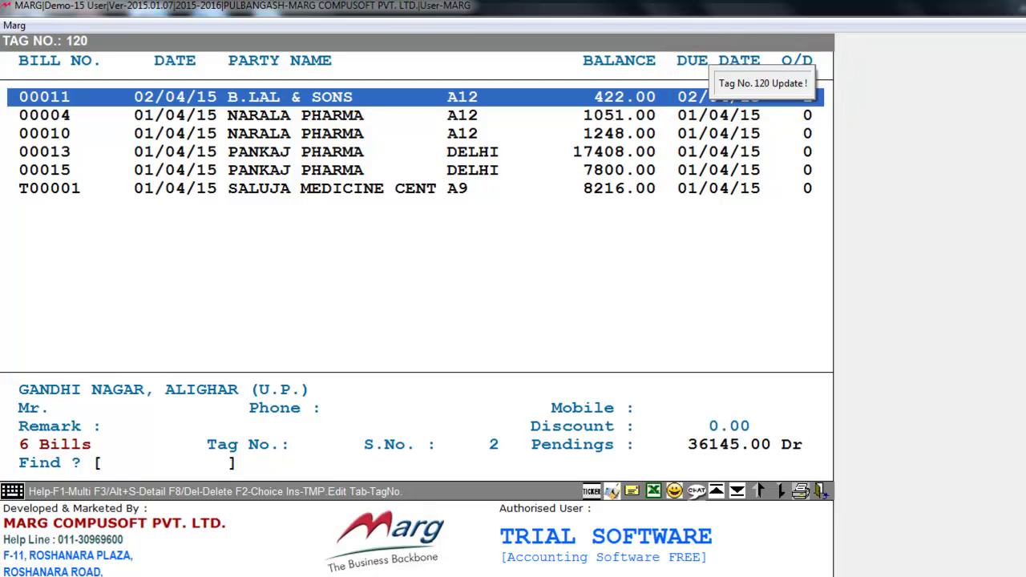
Step: Open the C Collection List report for tag 120, keeping Contact Name/Phone at N
key(alt+r)
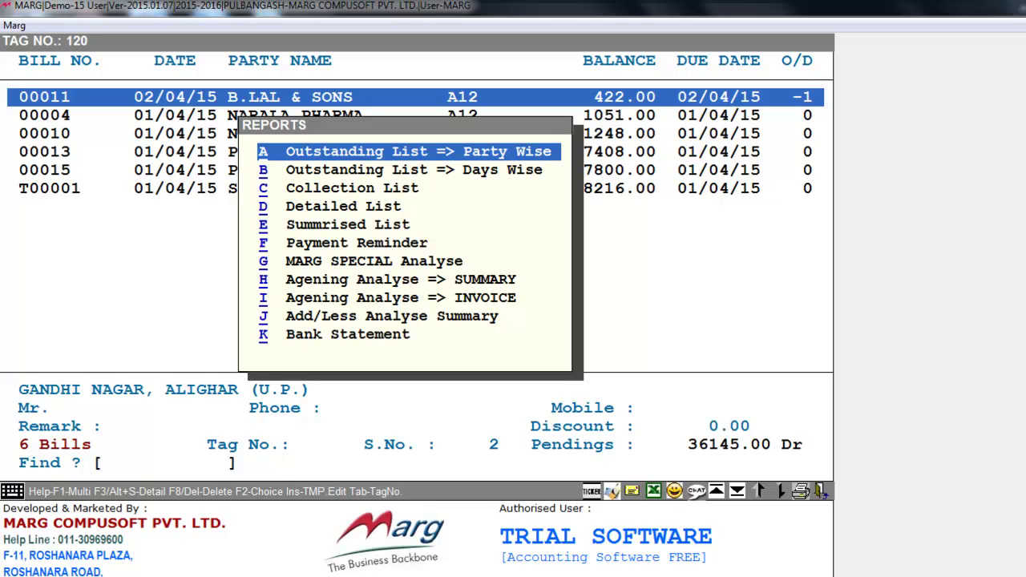
key(Down)
key(Down)
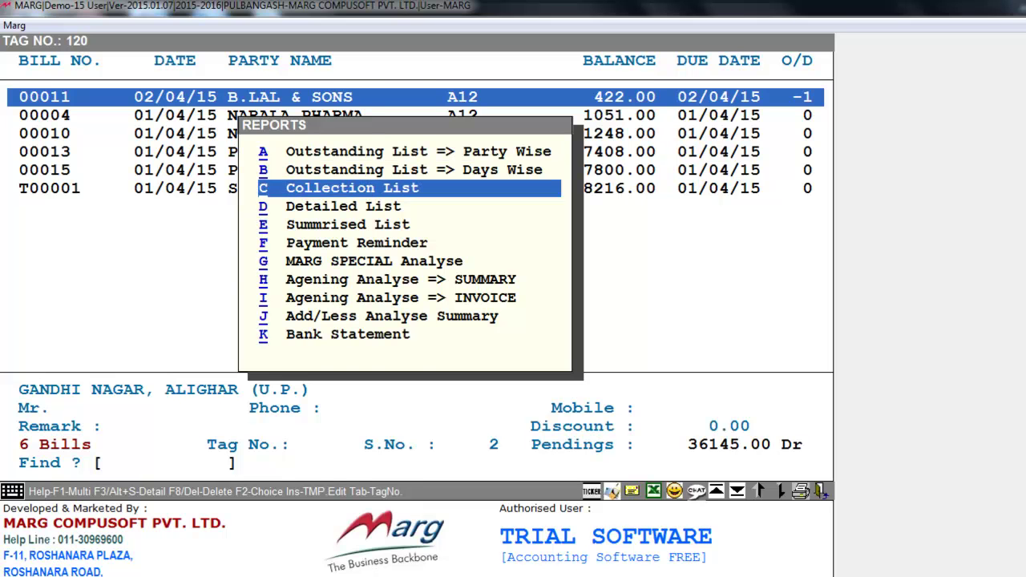
key(Return)
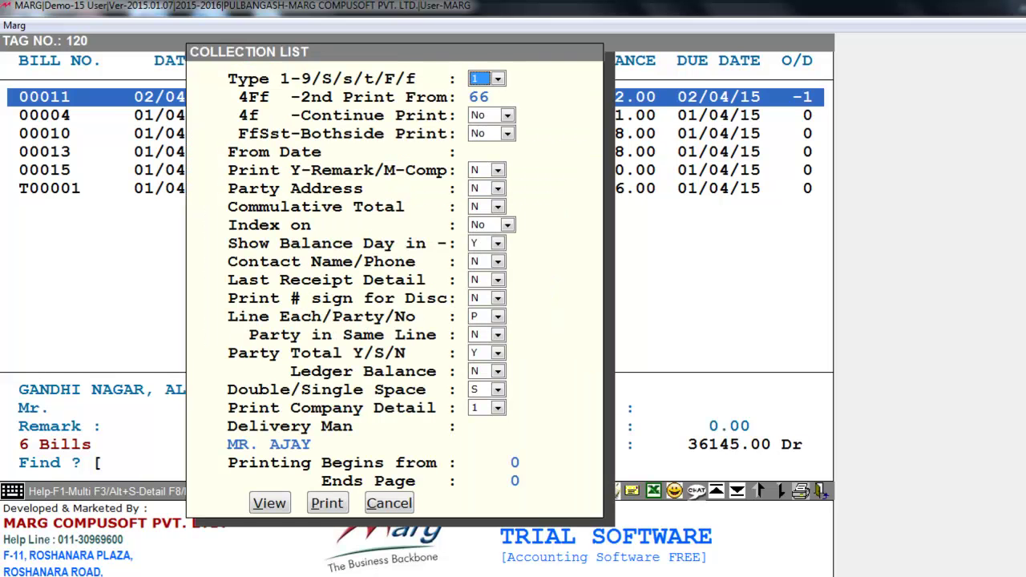
key(Return)
key(Return)
key(Return)
key(Return)
key(Return)
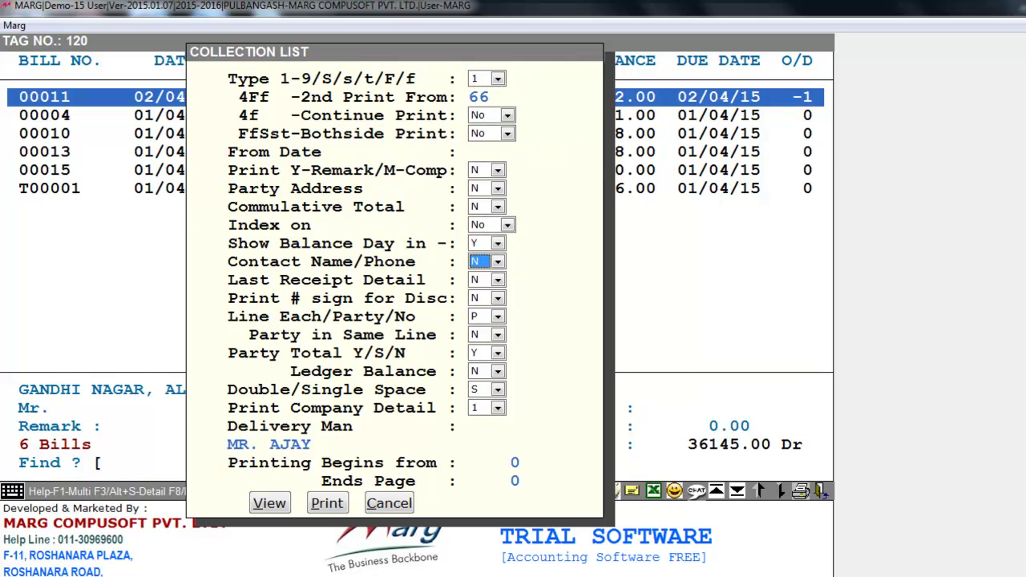
key(alt+Down)
key(Down)
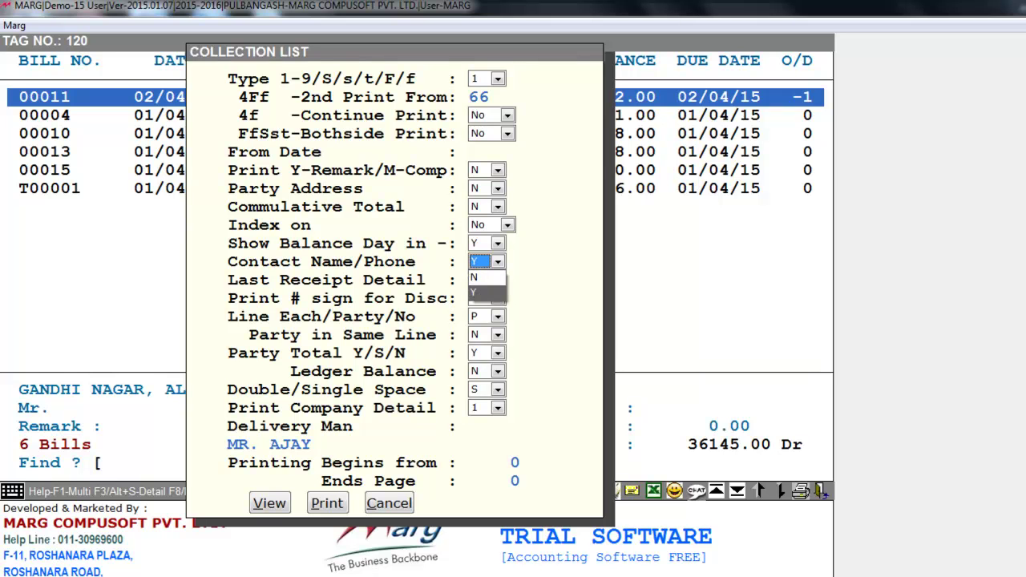
key(Up)
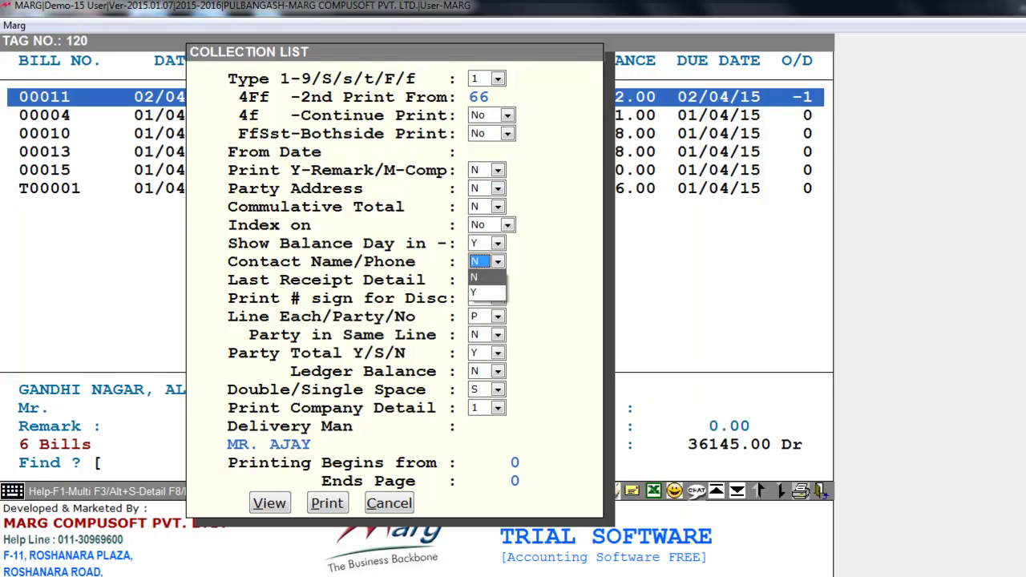
key(Return)
key(Return)
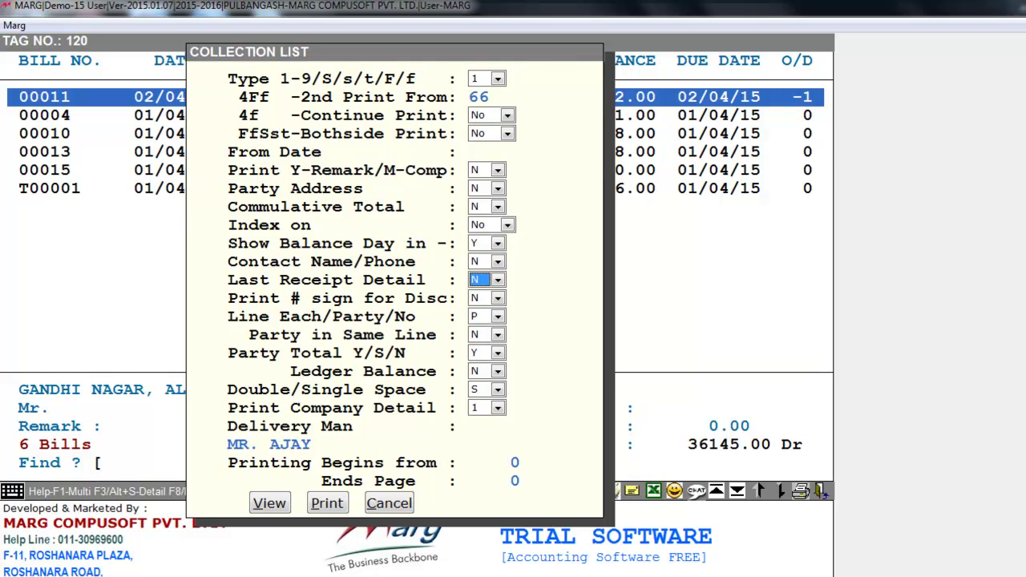
Step: Keep Last Receipt Detail and Ledger Balance at N
key(alt+Down)
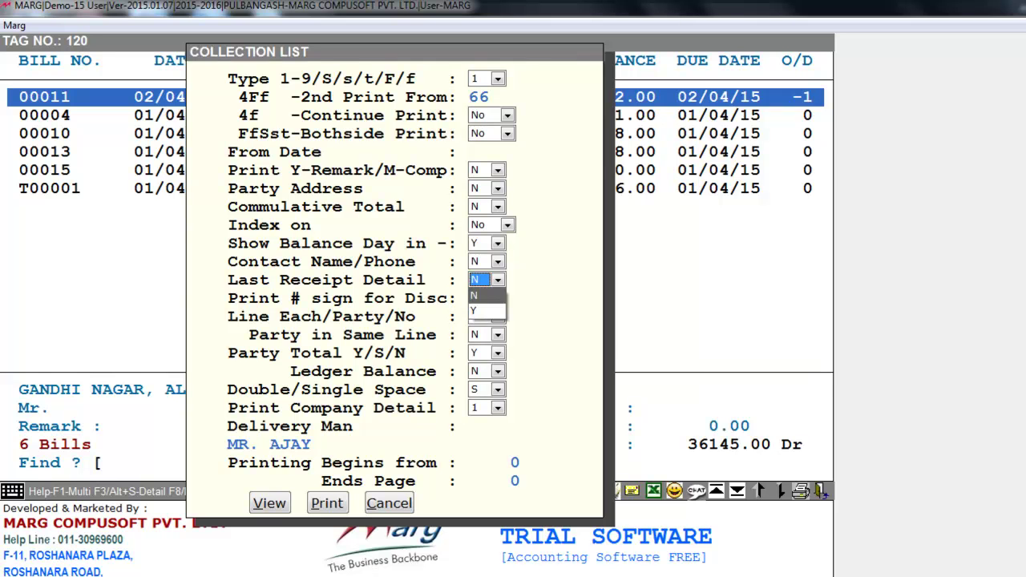
key(Down)
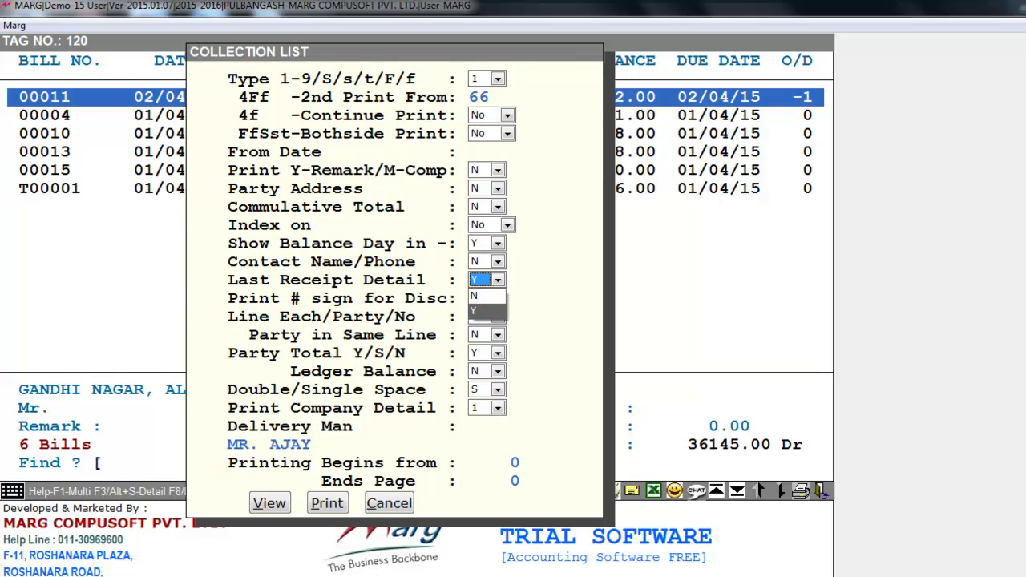
key(Up)
key(Return)
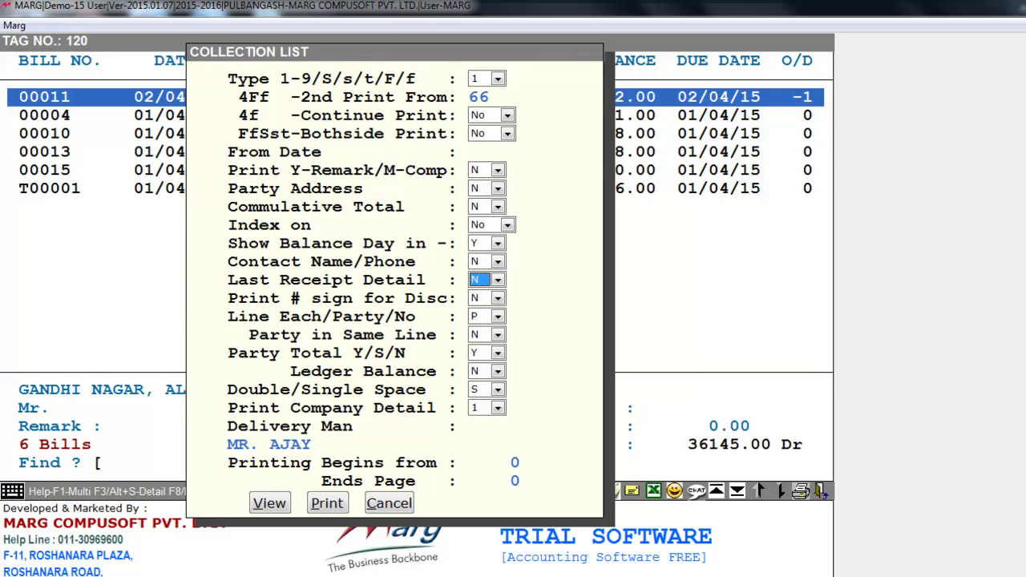
key(Return)
key(Return)
key(Return)
key(Return)
key(Return)
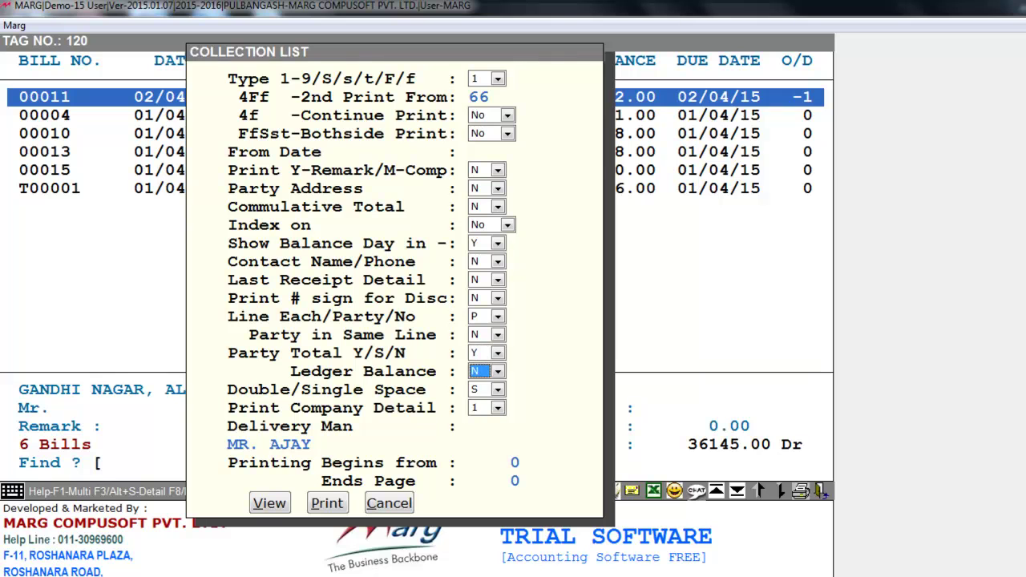
key(alt+Down)
key(Down)
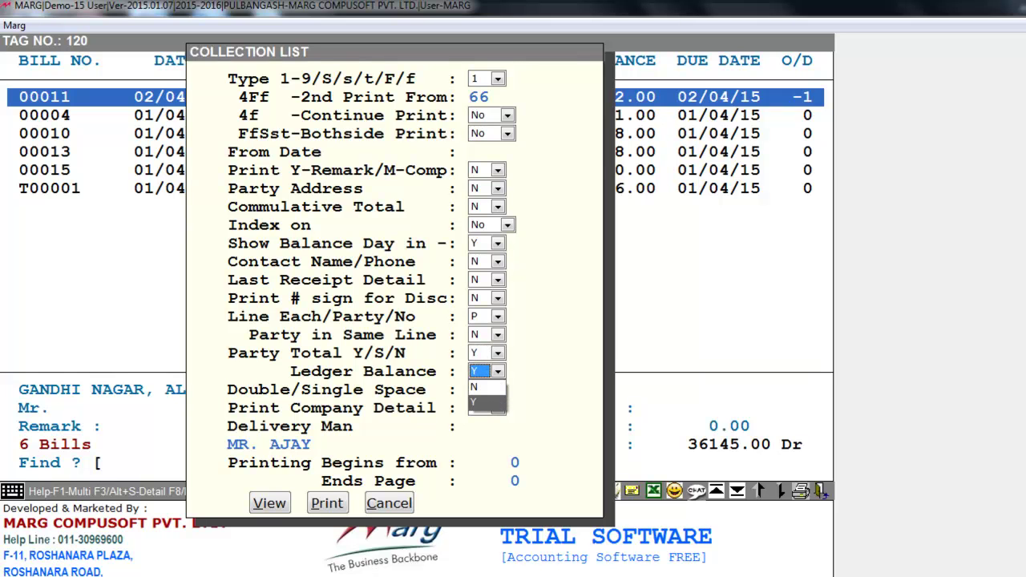
key(Up)
key(Return)
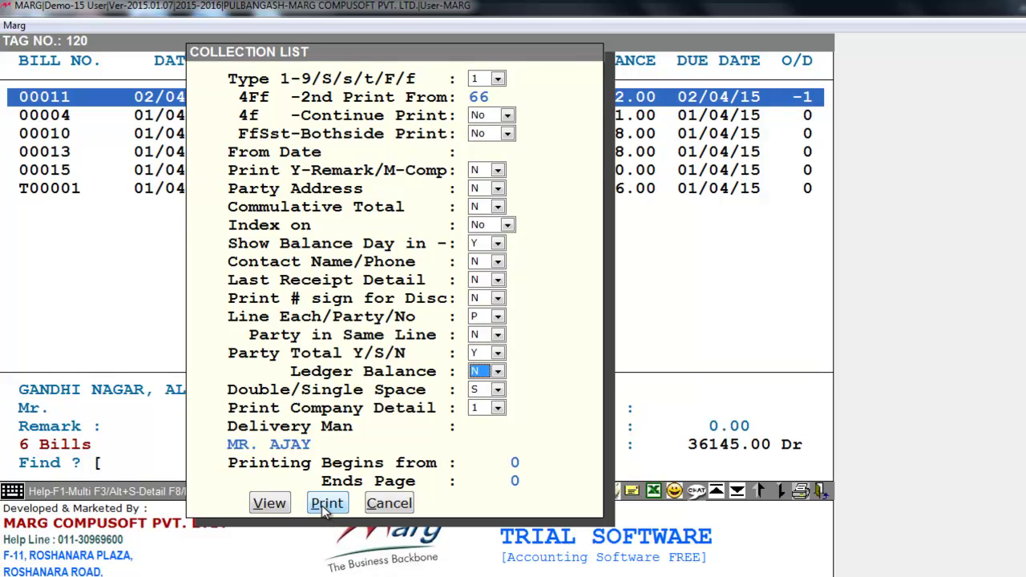
Step: Preview the Collection List down to its 36145.00 grand total, then close it and the bill list
click(270, 505)
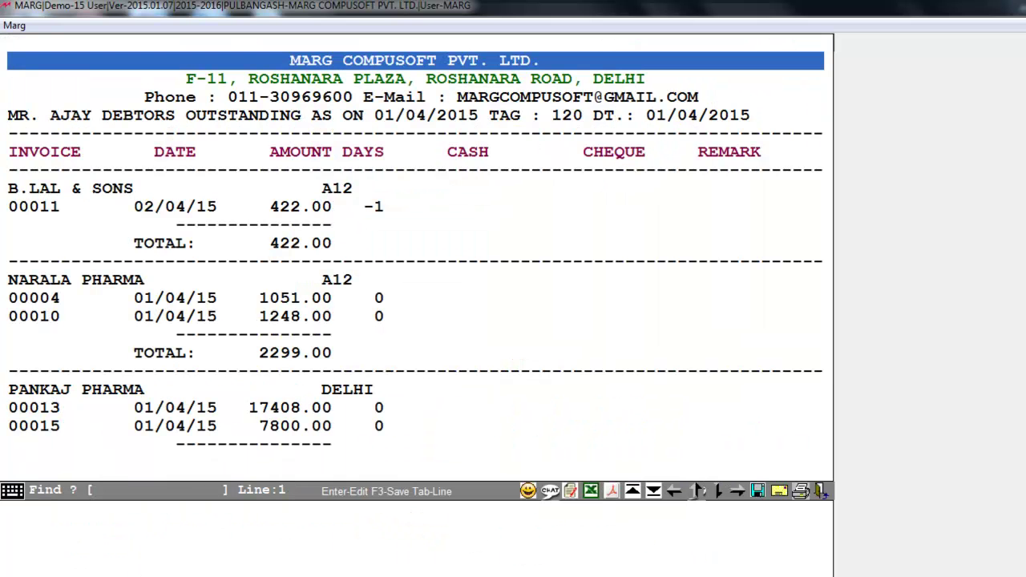
key(Down)
key(Down)
key(Down)
key(Down)
key(Down)
key(Down)
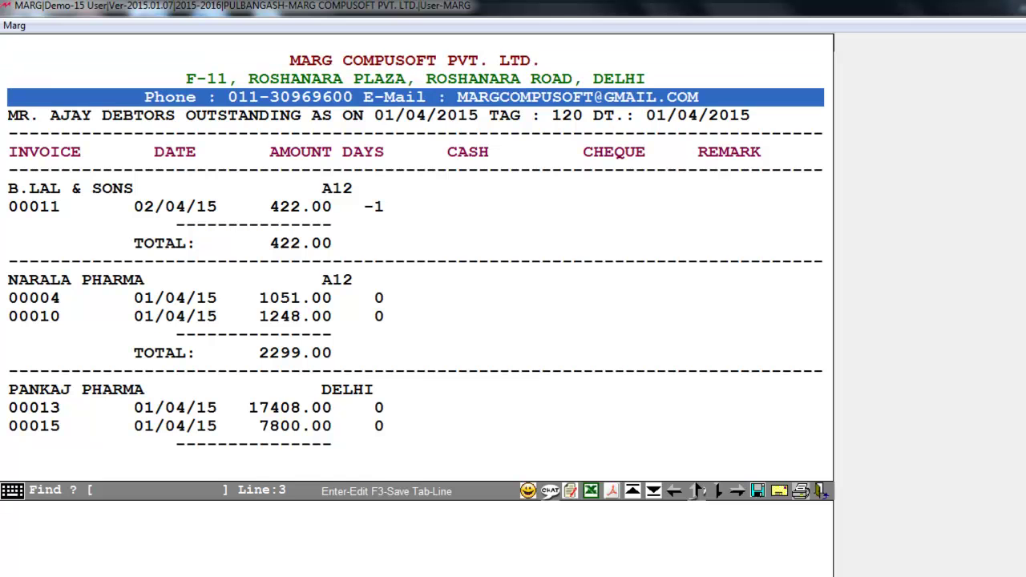
key(Page_Down)
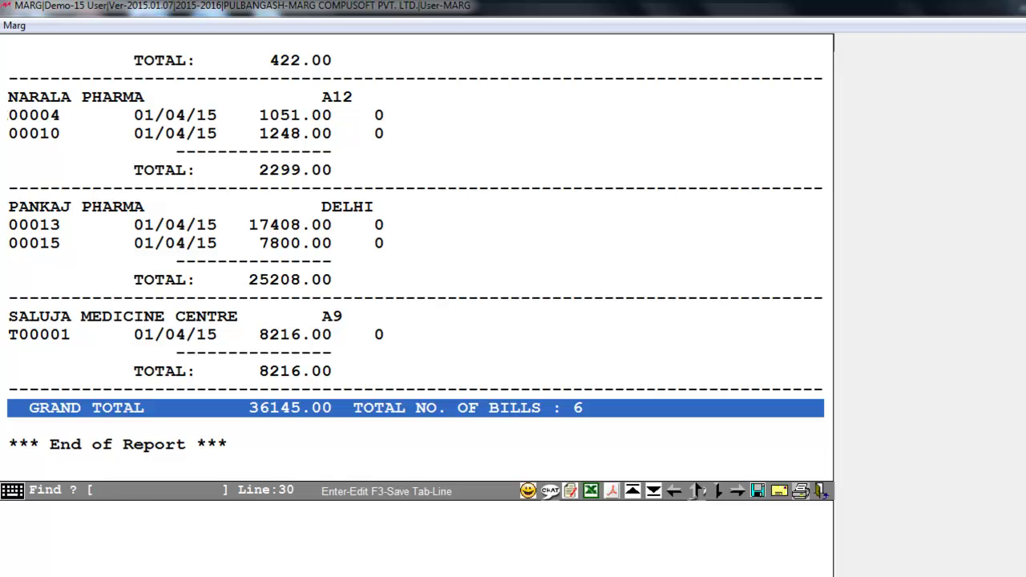
key(Escape)
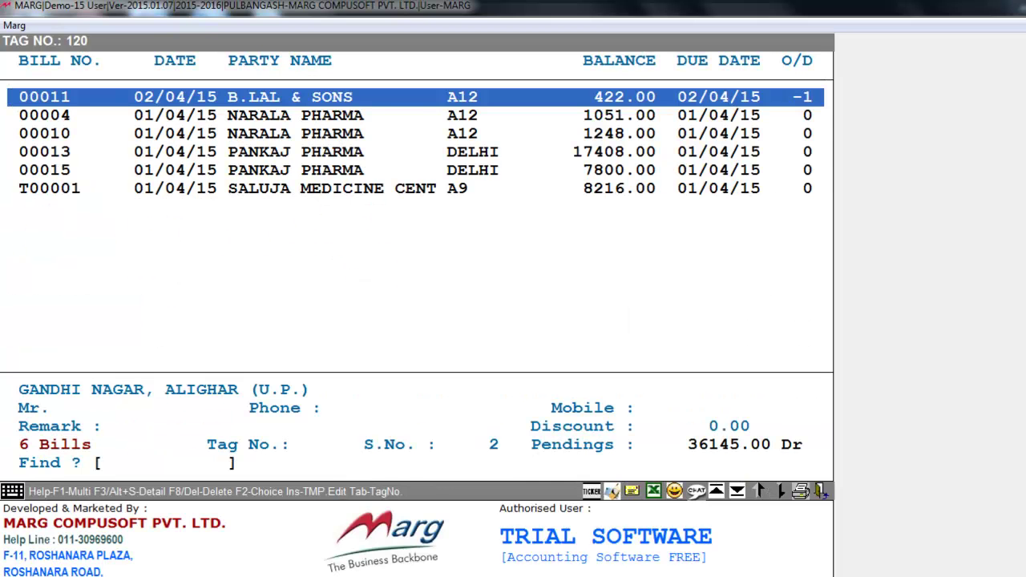
key(Escape)
key(Escape)
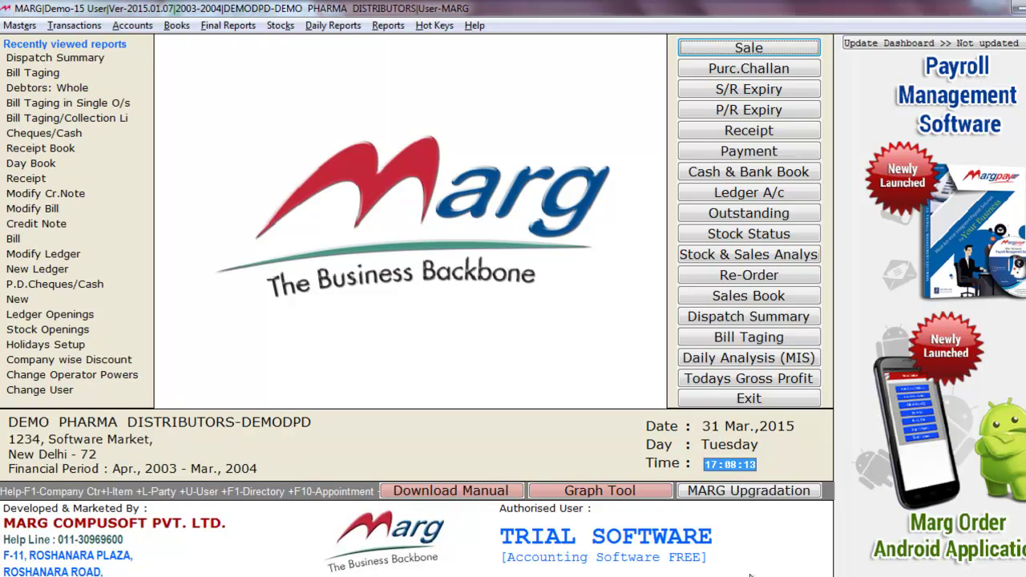
Step: Start a new Cheques/Cash receipt entry from the Accounts menu
key(alt+a)
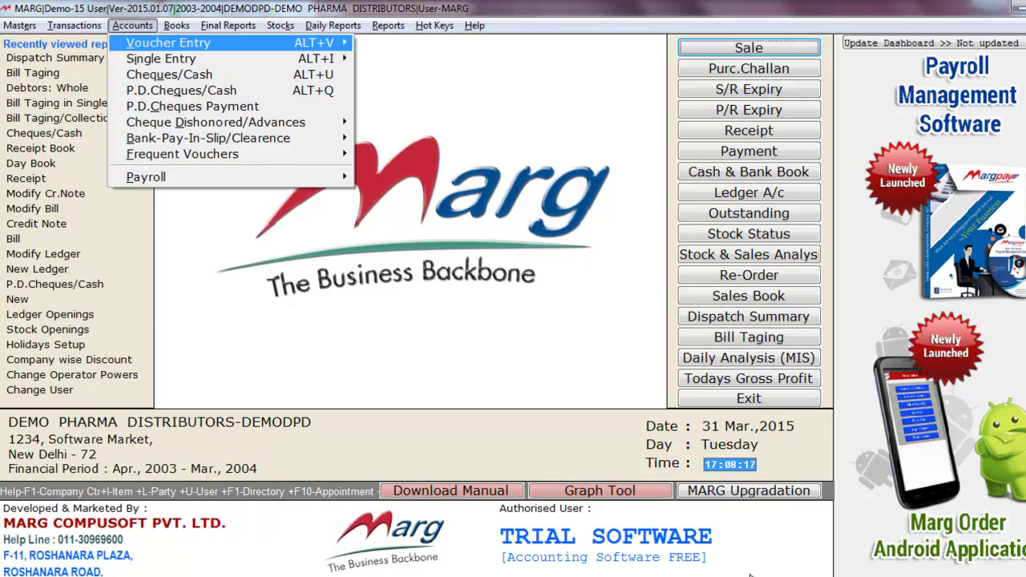
key(Down)
key(Down)
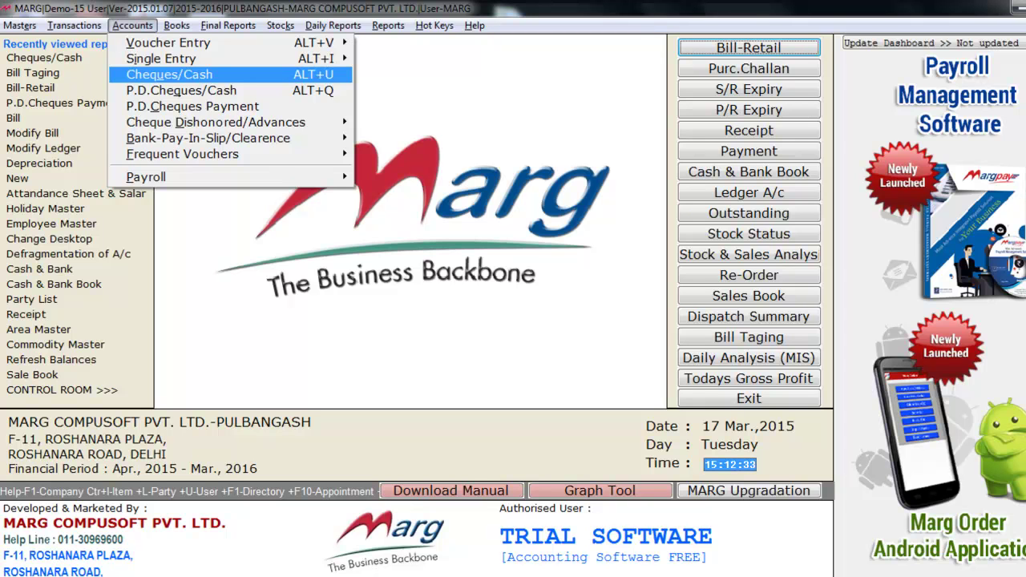
key(Return)
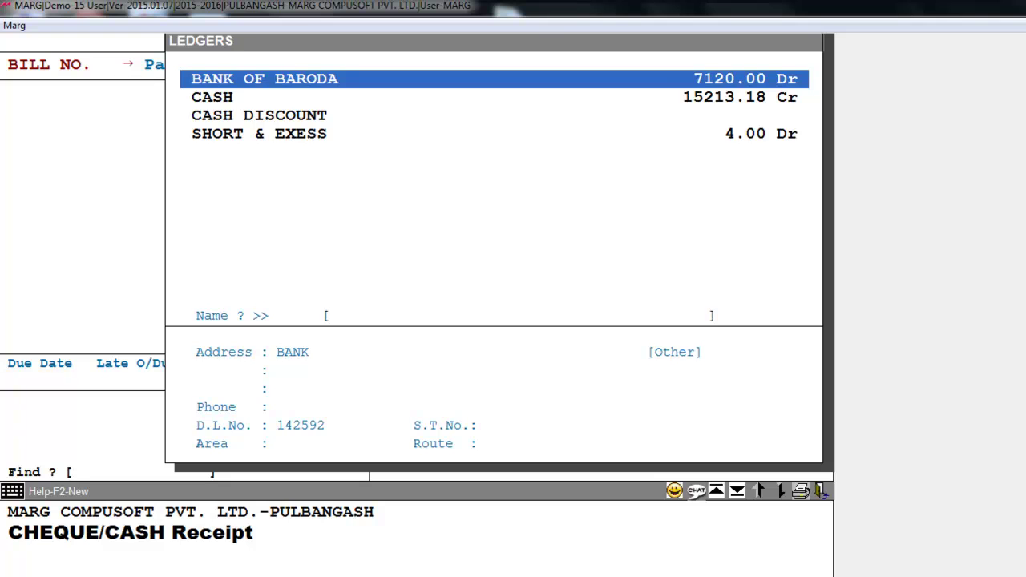
Step: Review the BANK OF BARODA, CASH, CASH DISCOUNT and SHORT & EXESS ledgers, then pick BANK OF BARODA
key(Down)
key(Down)
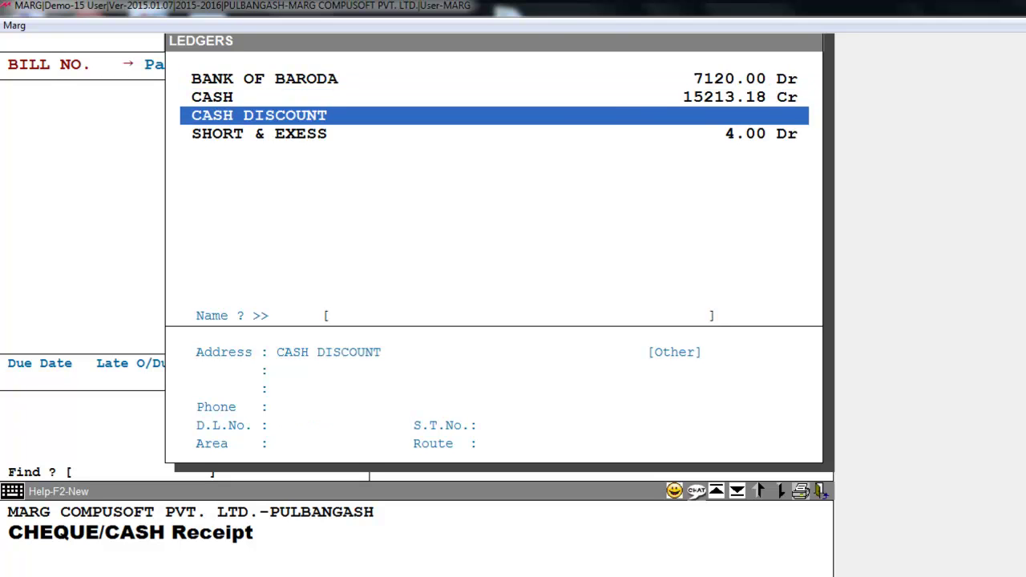
key(Up)
key(Up)
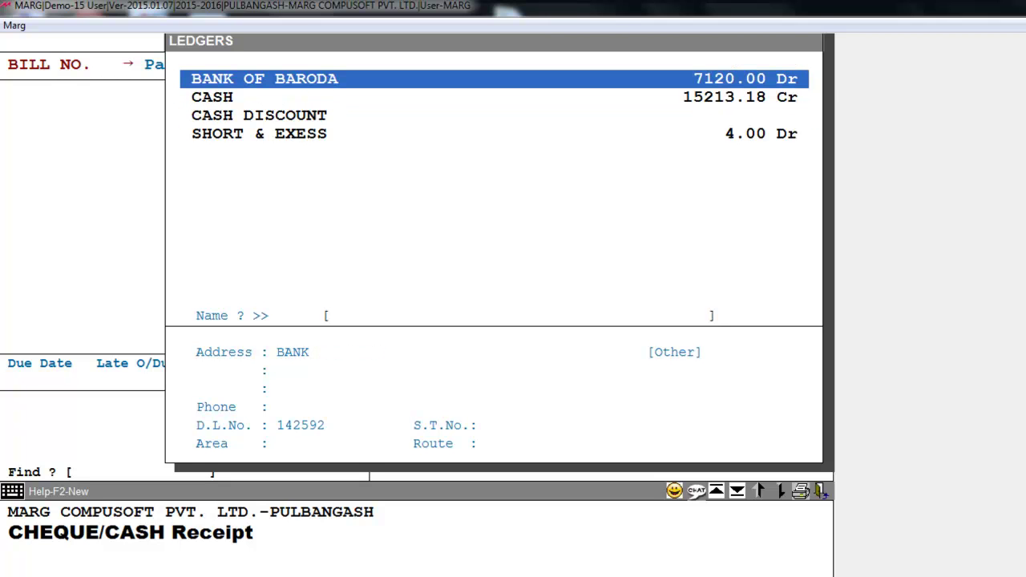
key(Down)
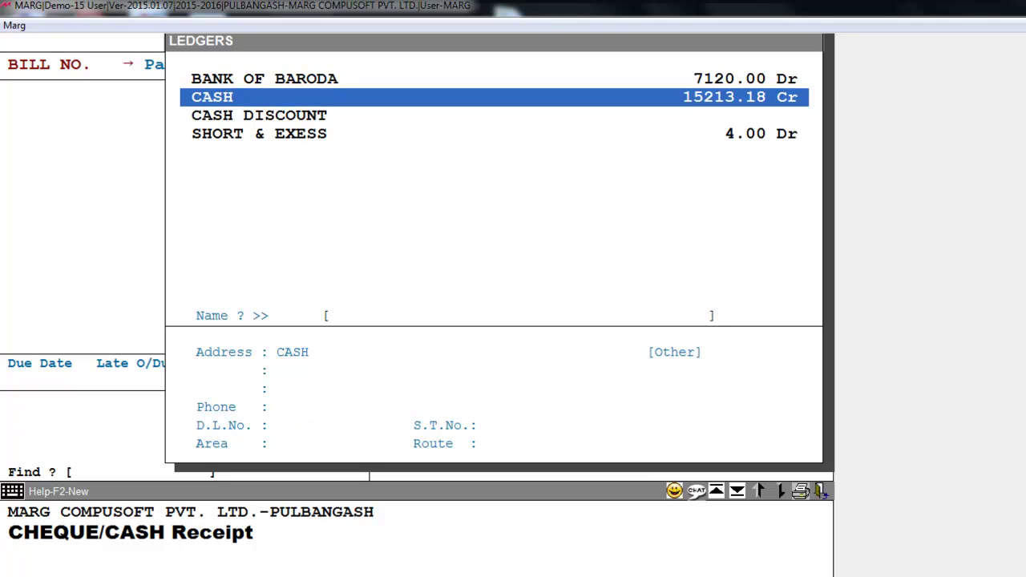
key(Down)
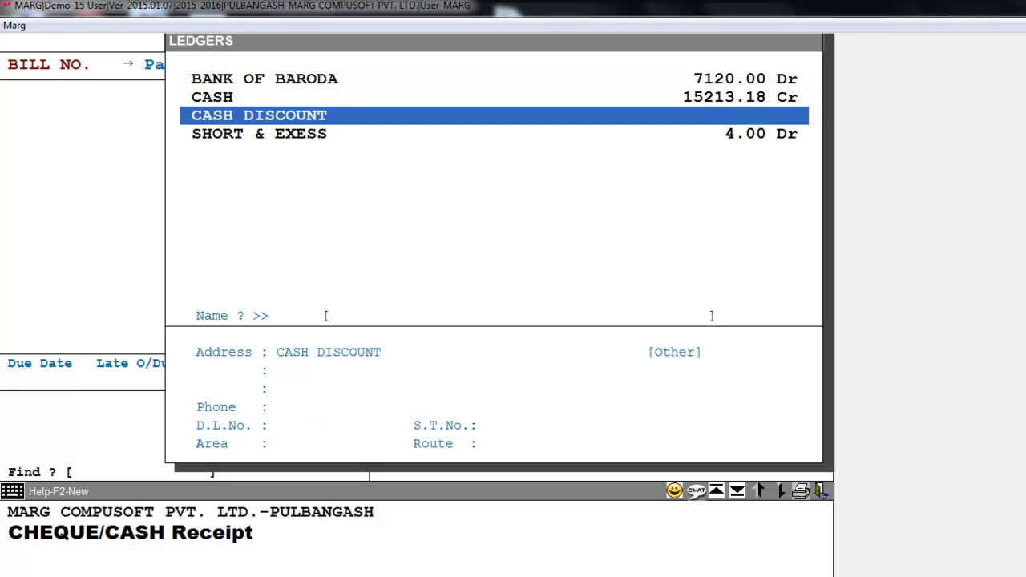
key(Down)
key(Home)
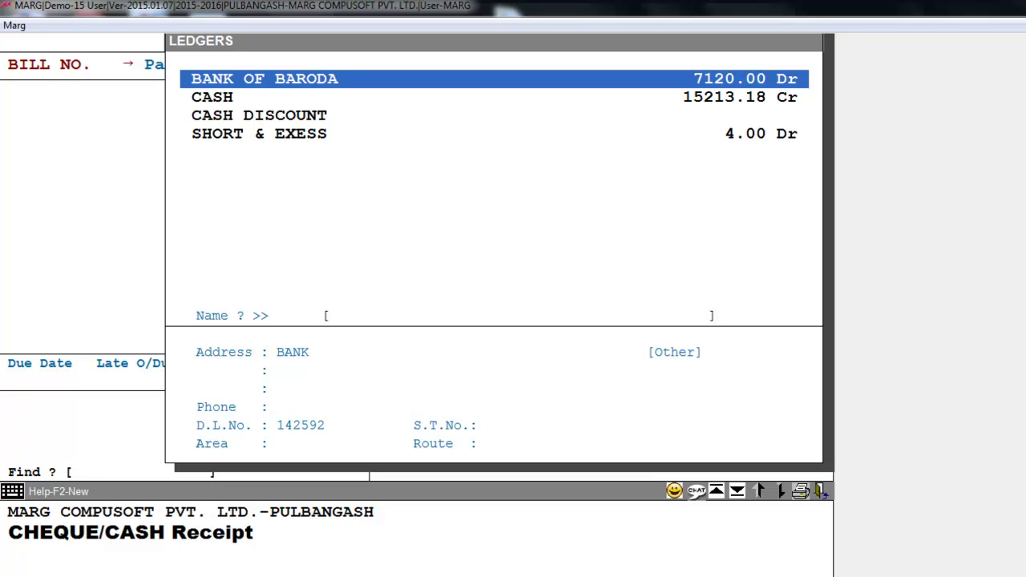
key(Down)
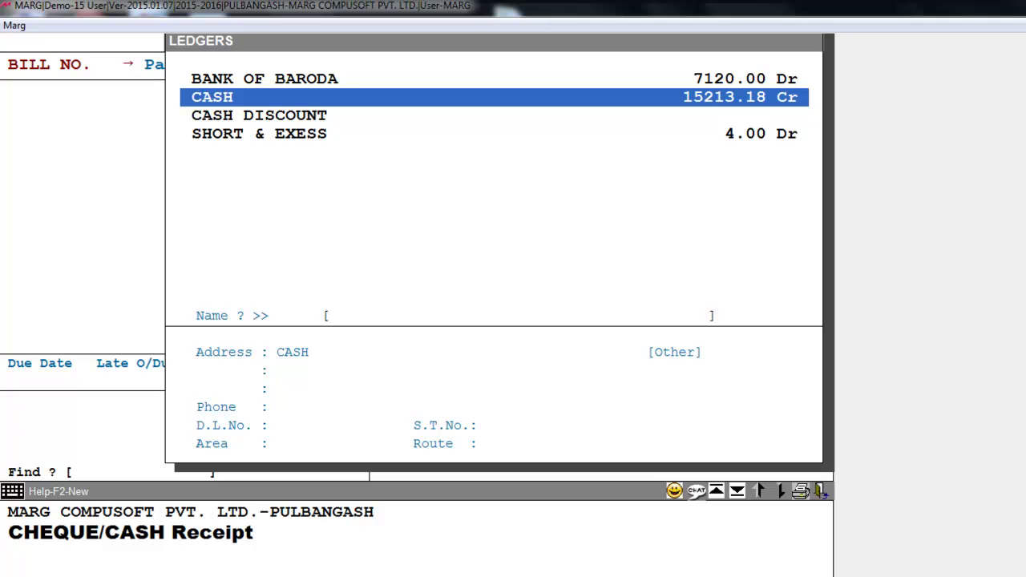
key(Down)
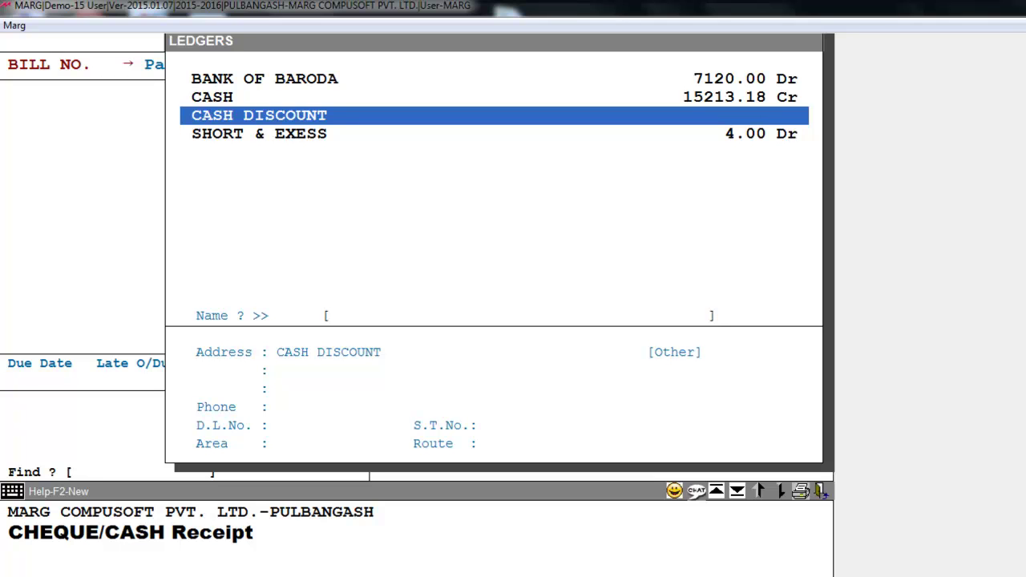
key(Down)
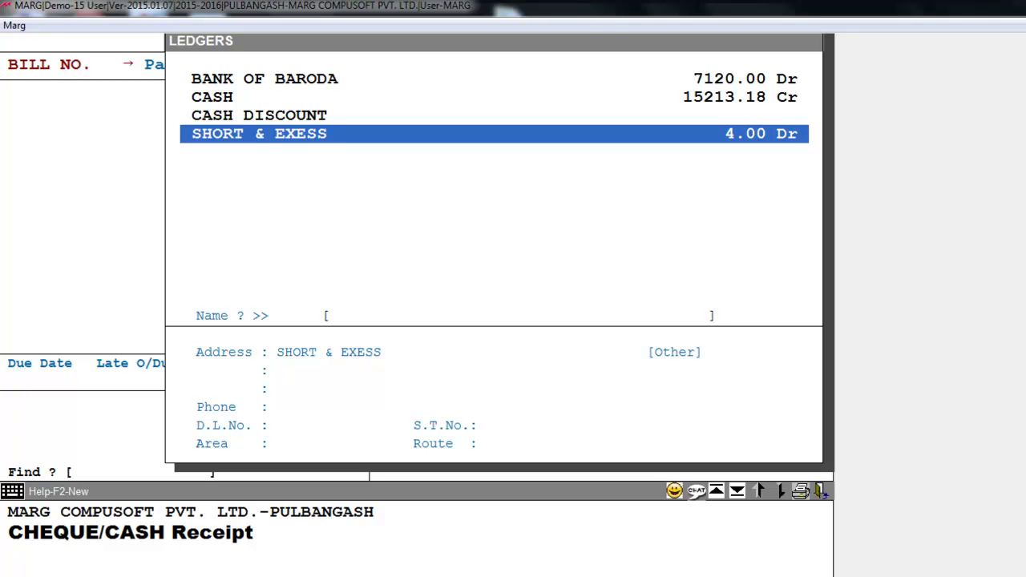
click(211, 96)
Step: Confirm BANK OF BARODA, set entry number 001 and load tag 120's pending bills
click(265, 78)
key(Return)
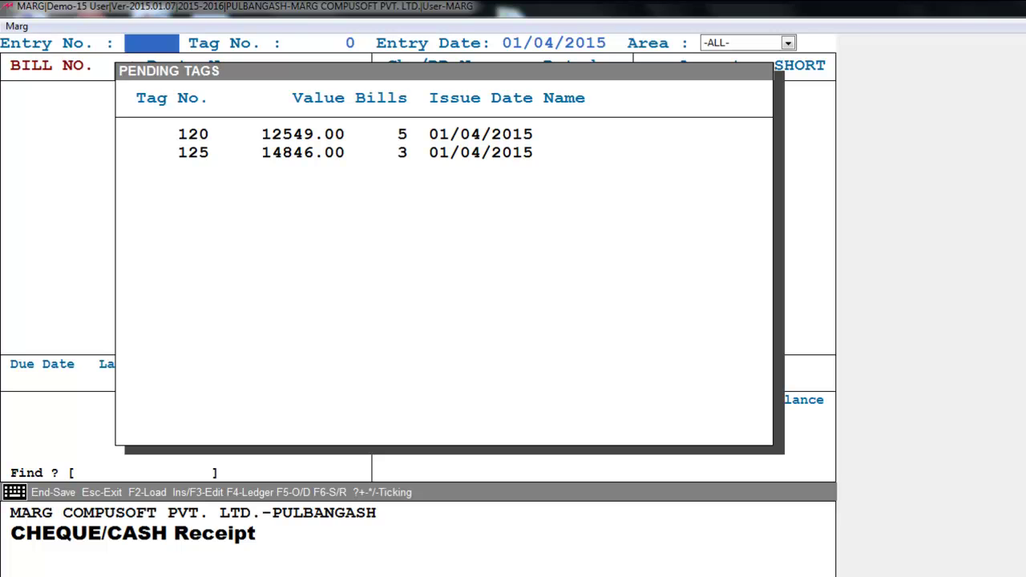
text(001)
key(Return)
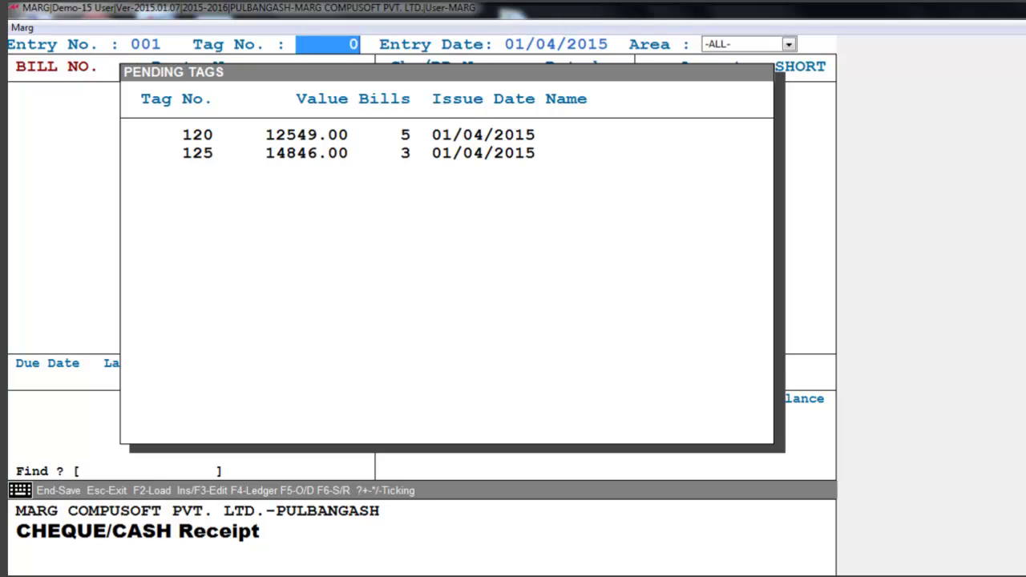
text(120)
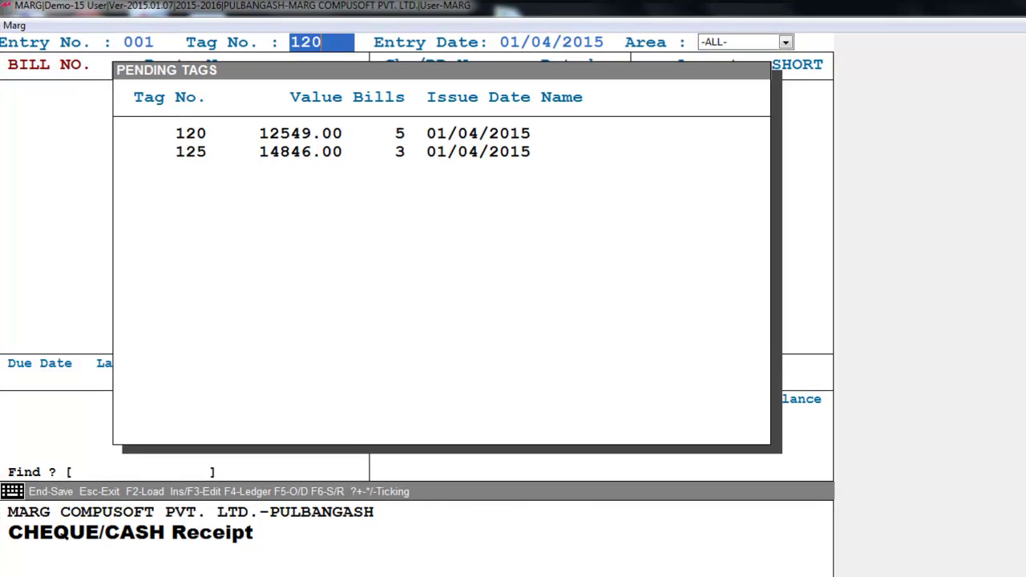
key(Return)
key(Return)
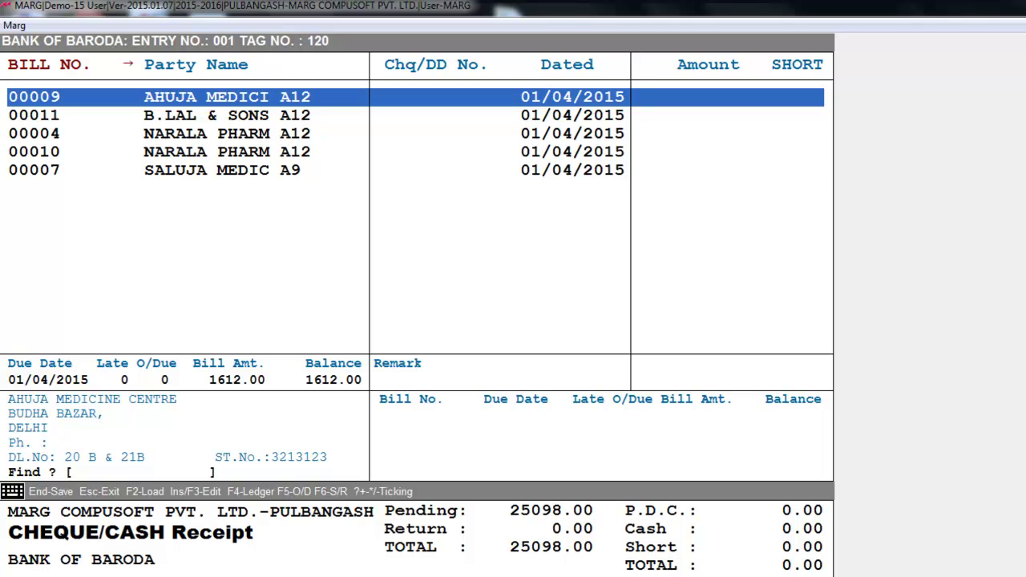
Step: Add a PANKAJ PHARMA row with cheque 123456 for 8704.00
key(Down)
key(Down)
key(Down)
key(Down)
key(Down)
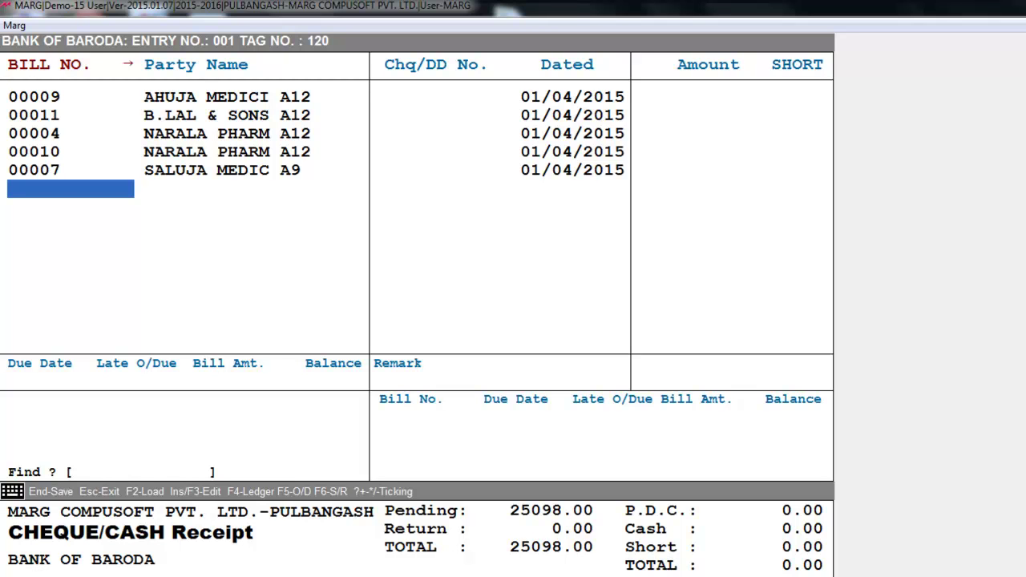
key(Right)
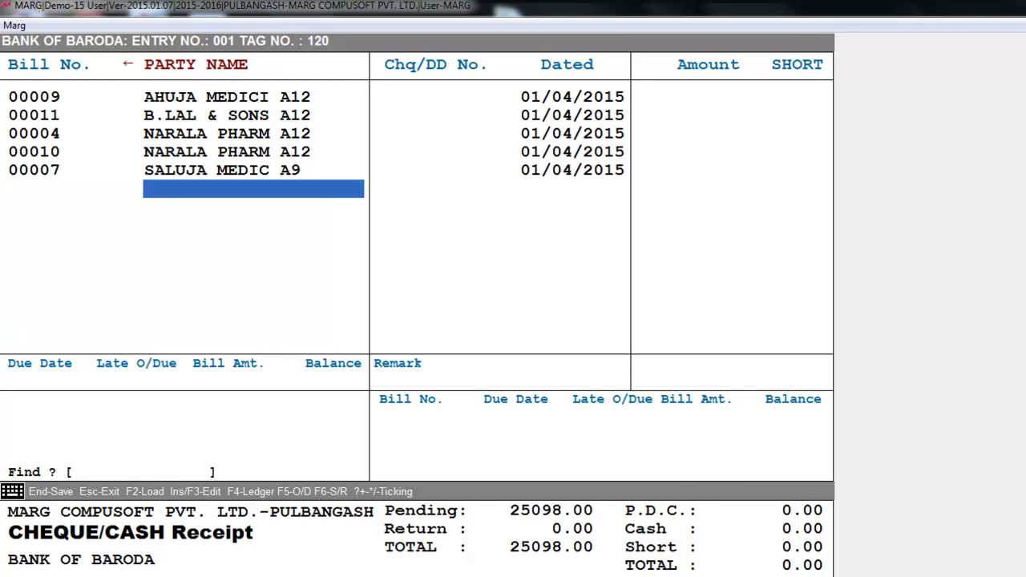
key(Return)
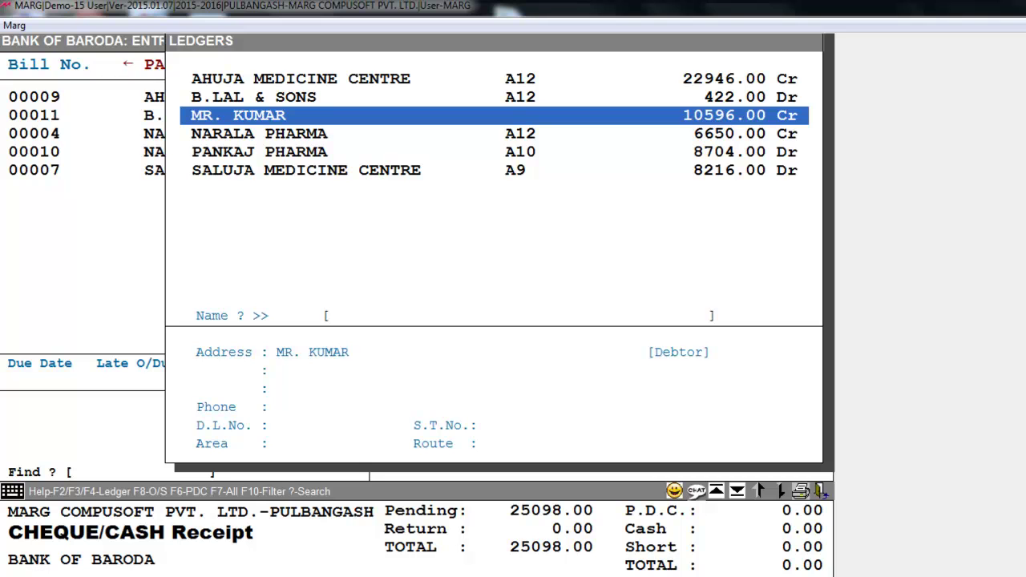
key(Down)
key(Down)
key(Return)
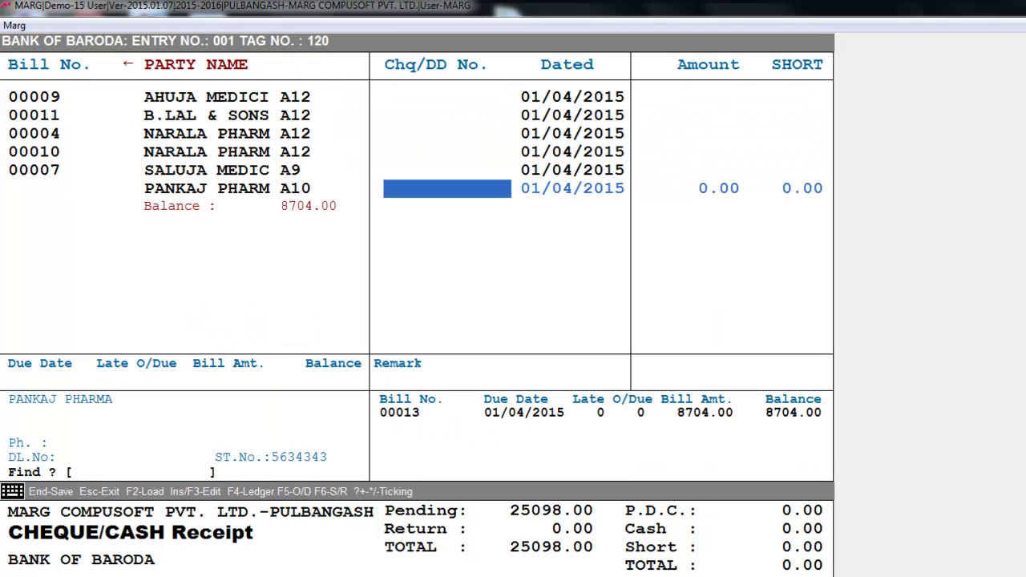
text(123456)
key(Return)
key(Return)
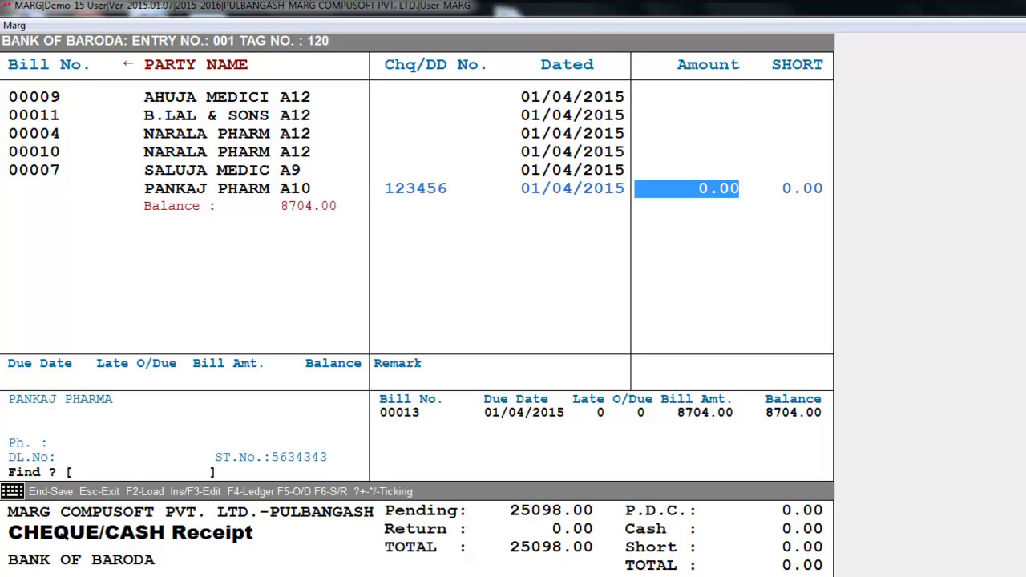
text(8704)
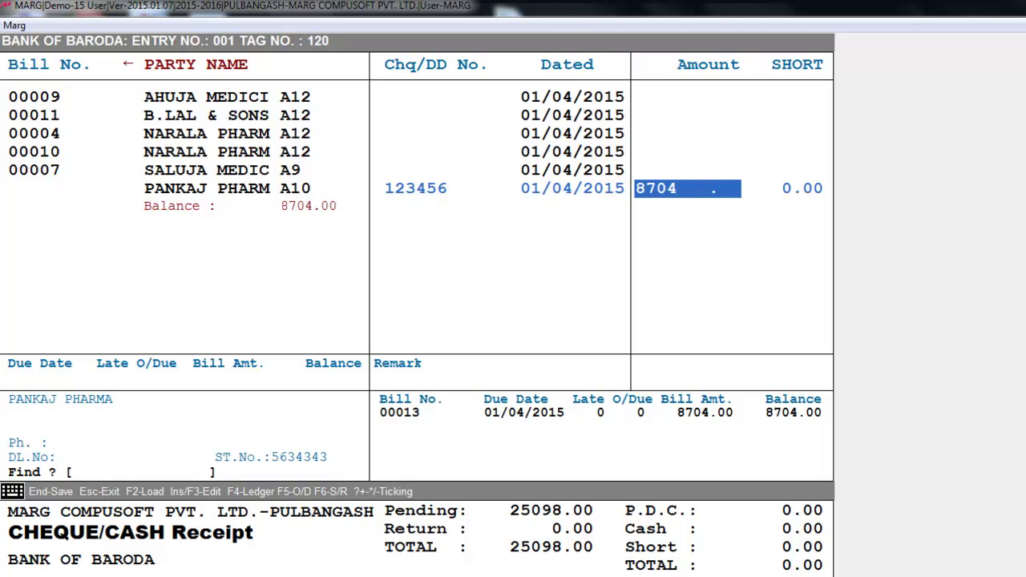
key(Return)
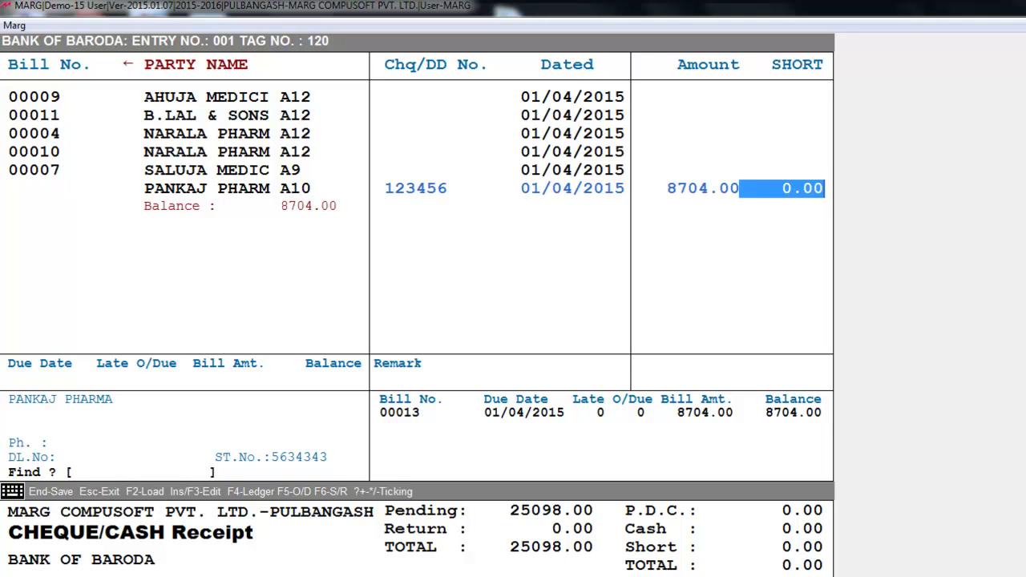
Step: Adjust the 8704.00 cheque fully against invoice 00013
key(Return)
key(Return)
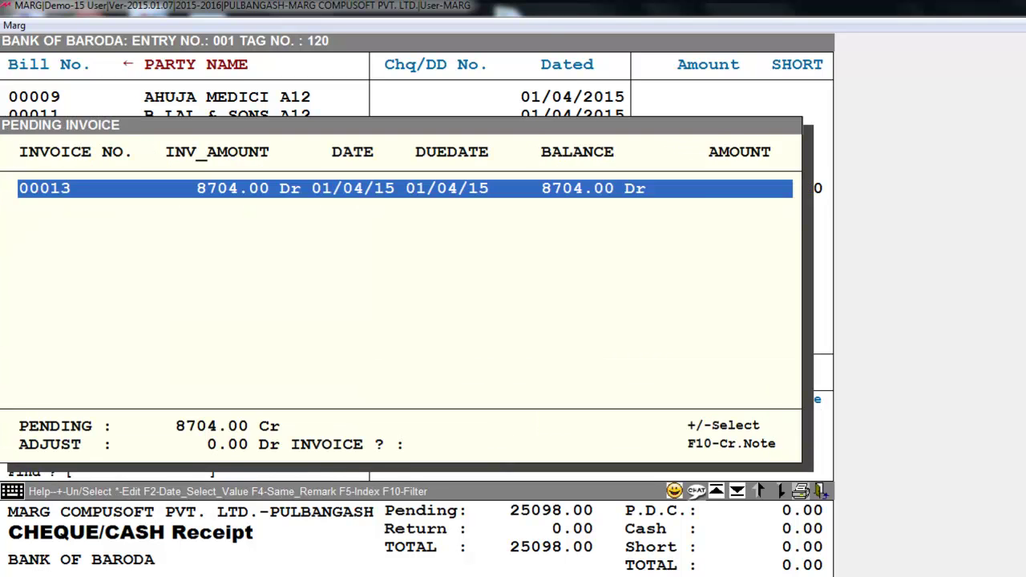
key(Return)
key(Return)
key(Return)
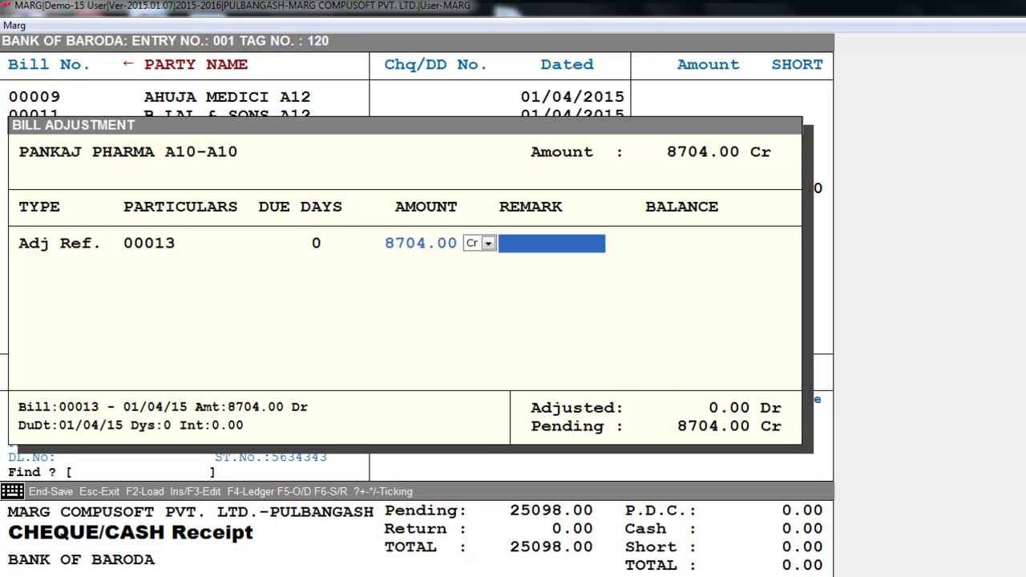
key(Return)
key(Return)
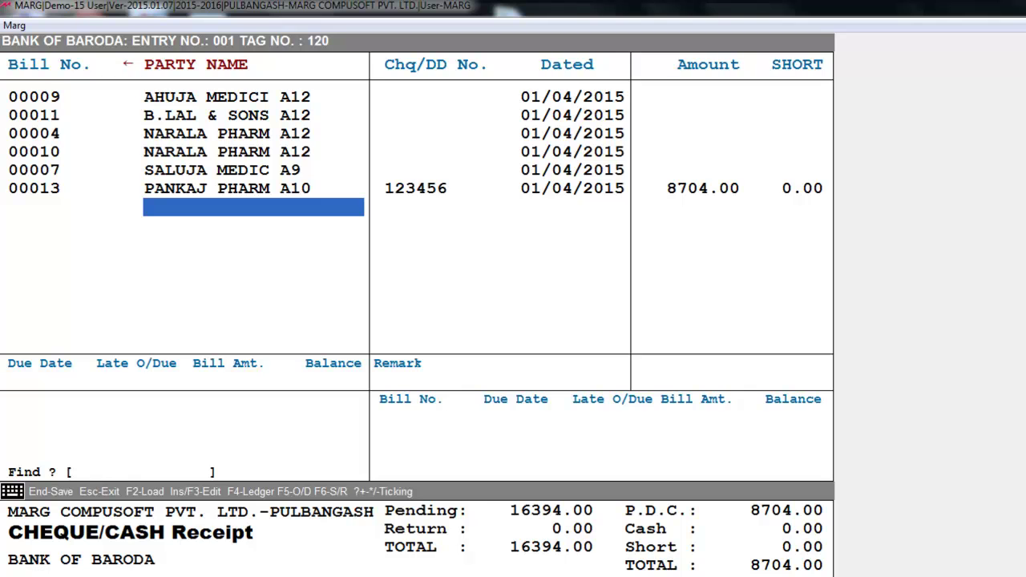
key(Return)
Step: Add SALUJA MEDICINE CENTRE with no cheque number, 8216.00 cash, adjusted to invoice 00007
key(Down)
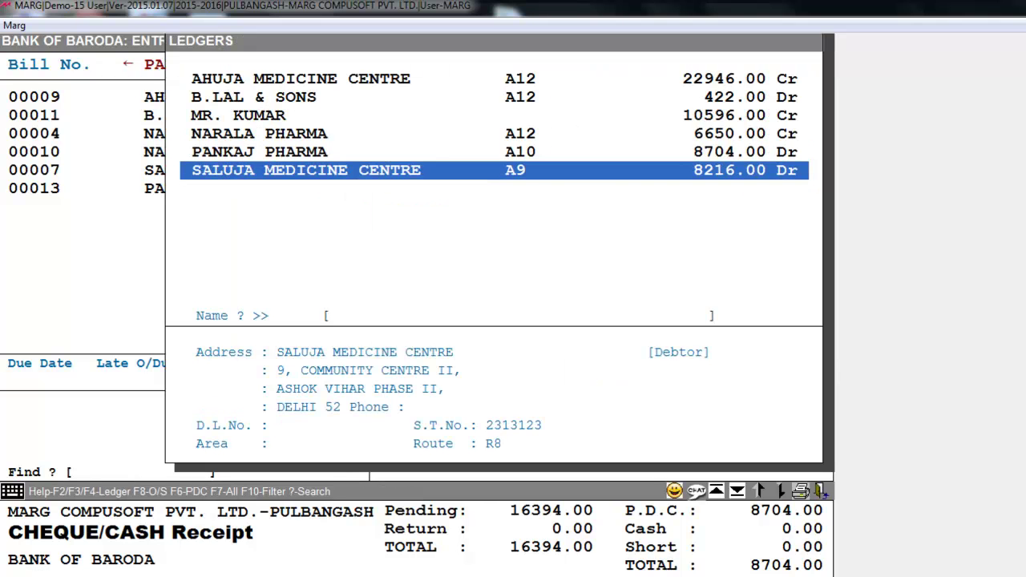
key(Return)
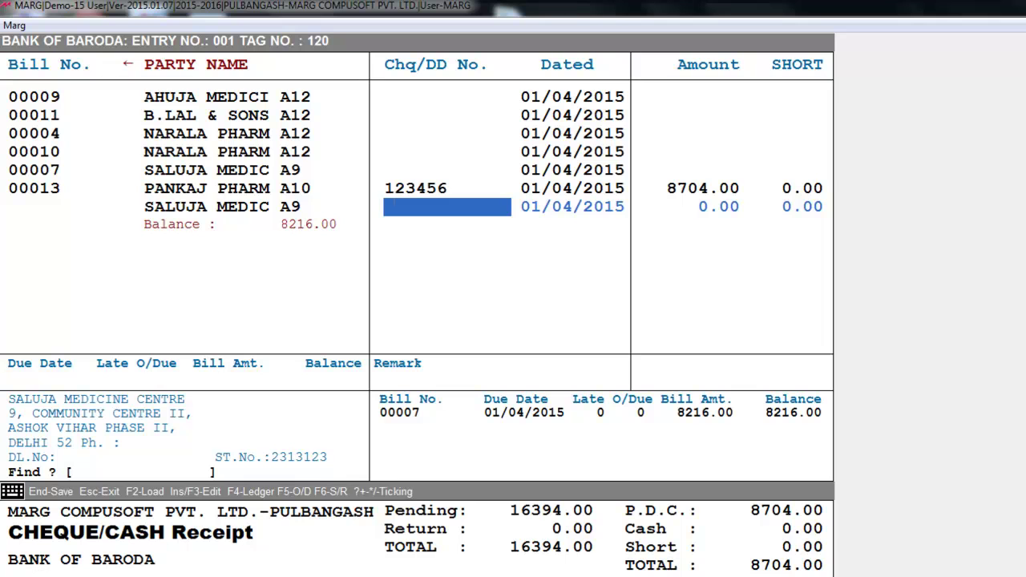
key(Return)
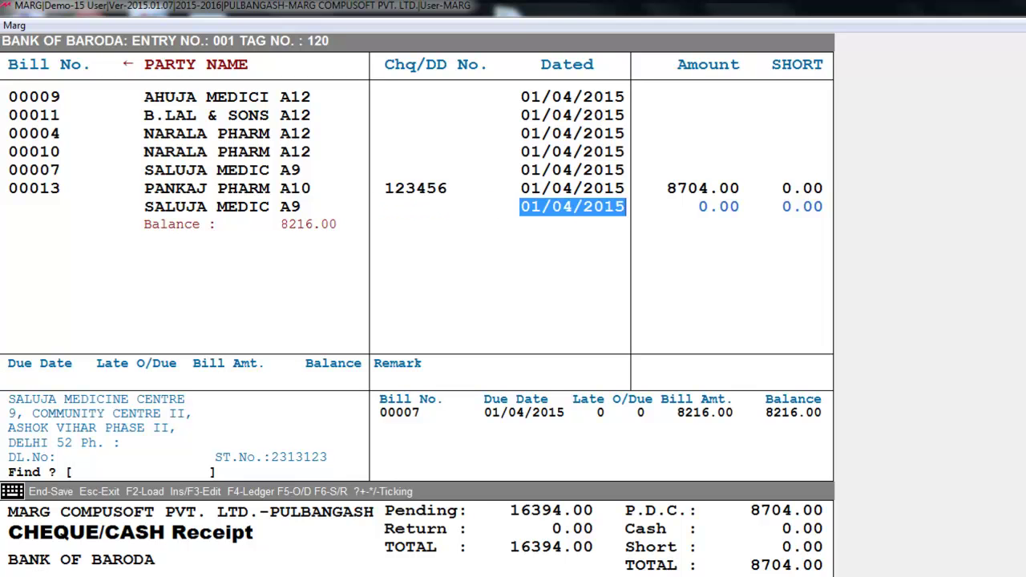
key(Return)
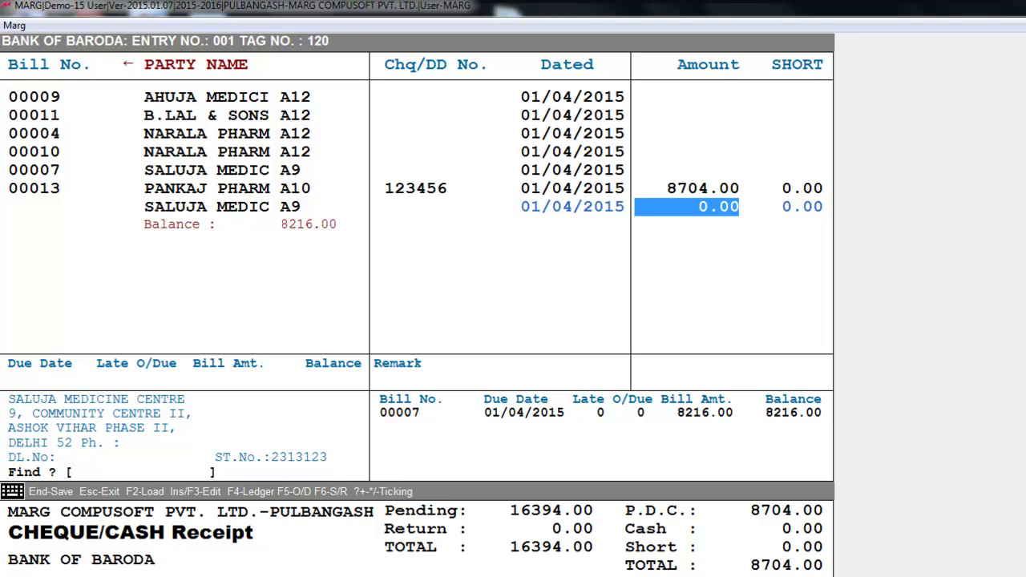
text(8216    .)
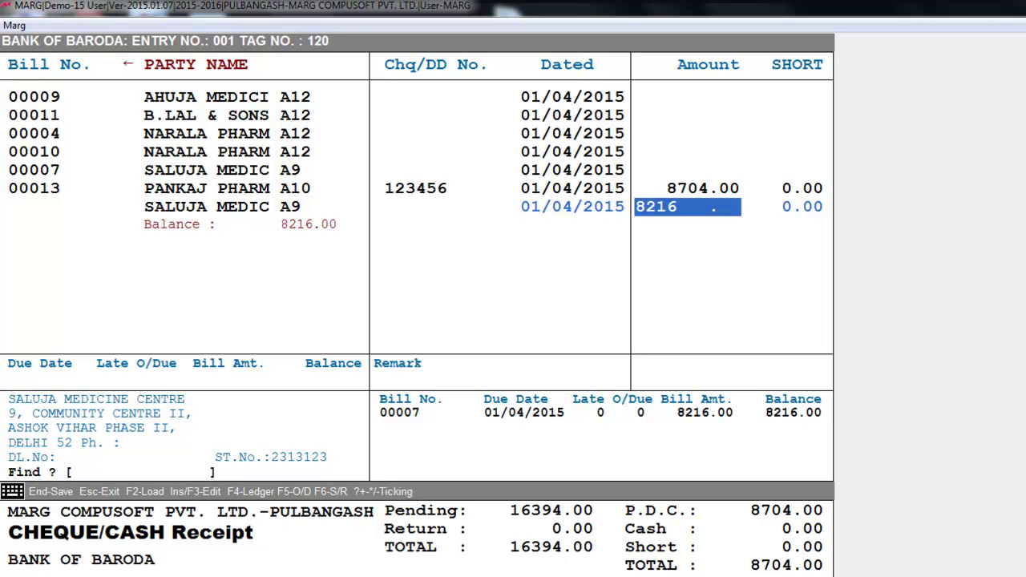
key(Return)
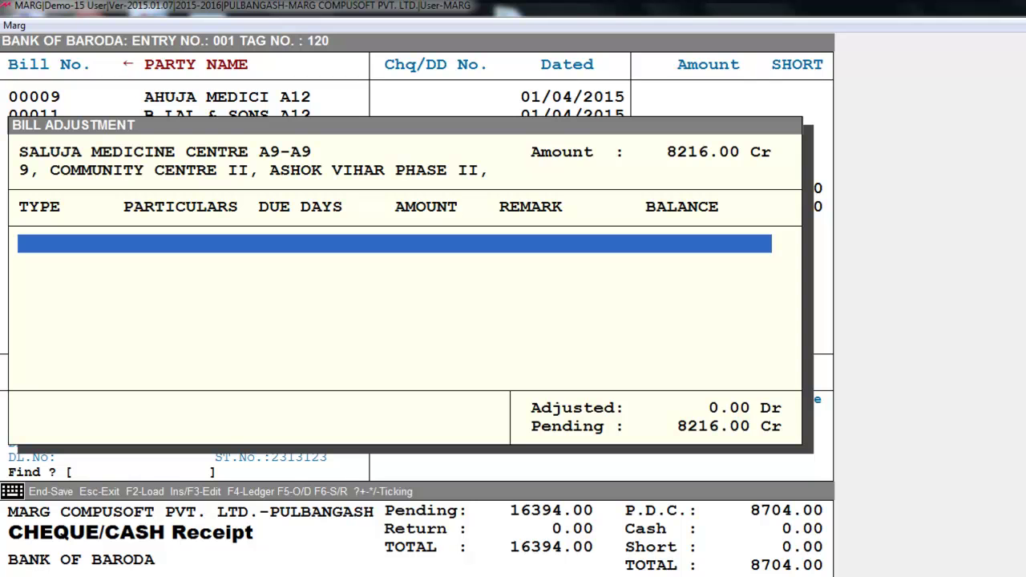
key(Return)
key(Return)
key(Return)
key(Return)
key(Return)
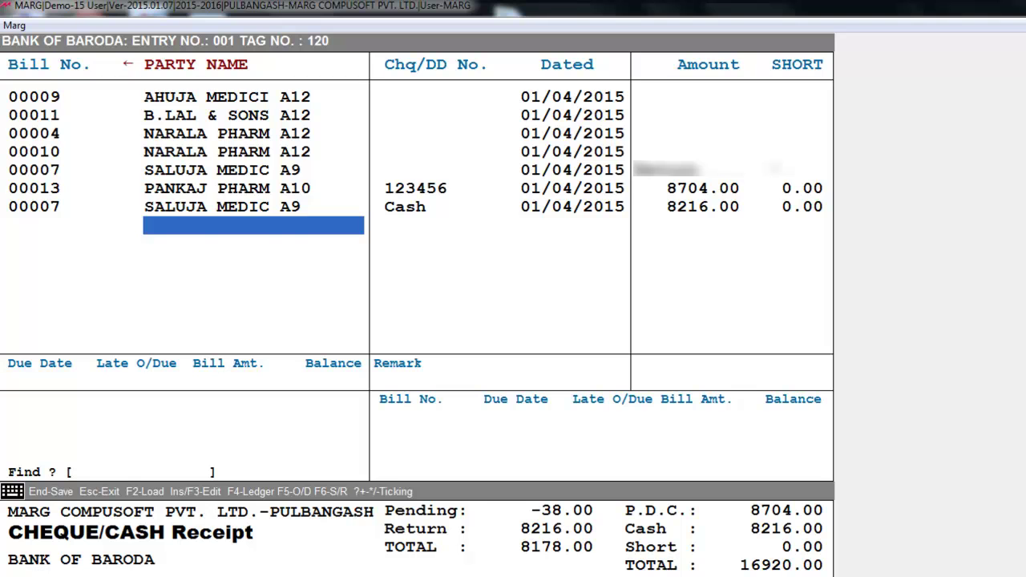
Step: Mark bills 00009, 00011 and 00004 as Return, then save receipt 001
key(Up)
key(Up)
key(Up)
key(Up)
key(Up)
key(Up)
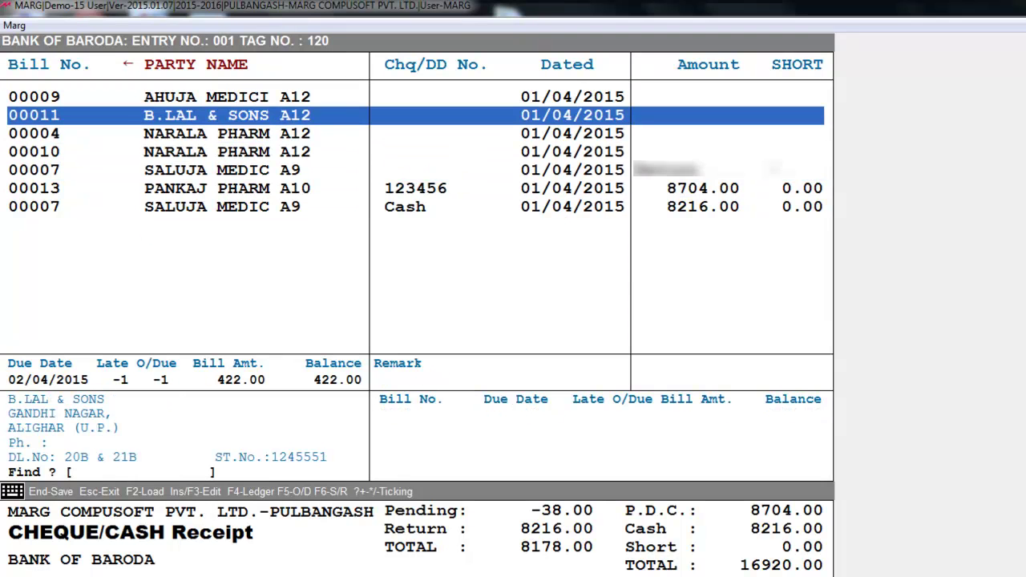
key(Down)
key(Down)
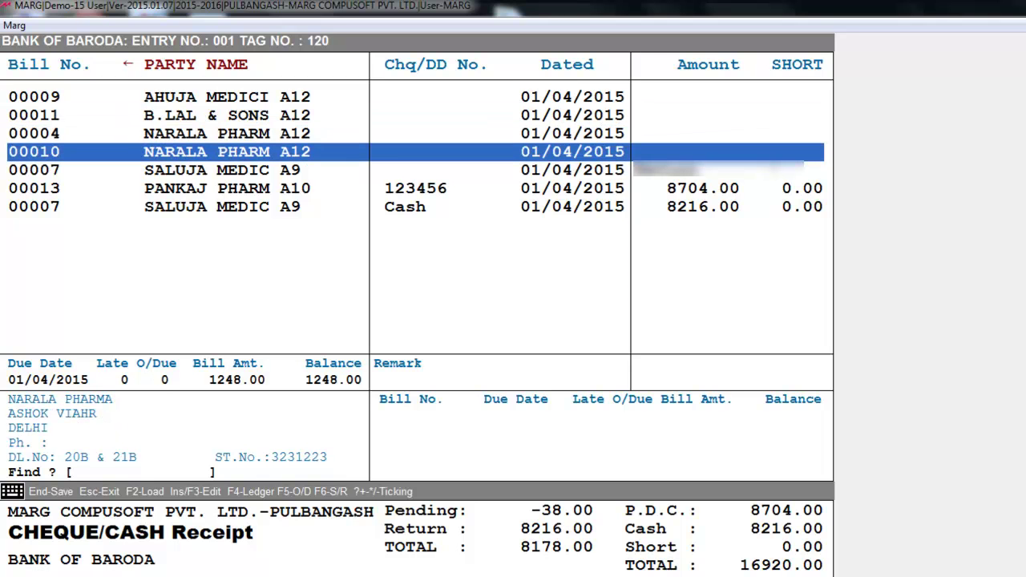
key(Up)
key(Up)
key(Up)
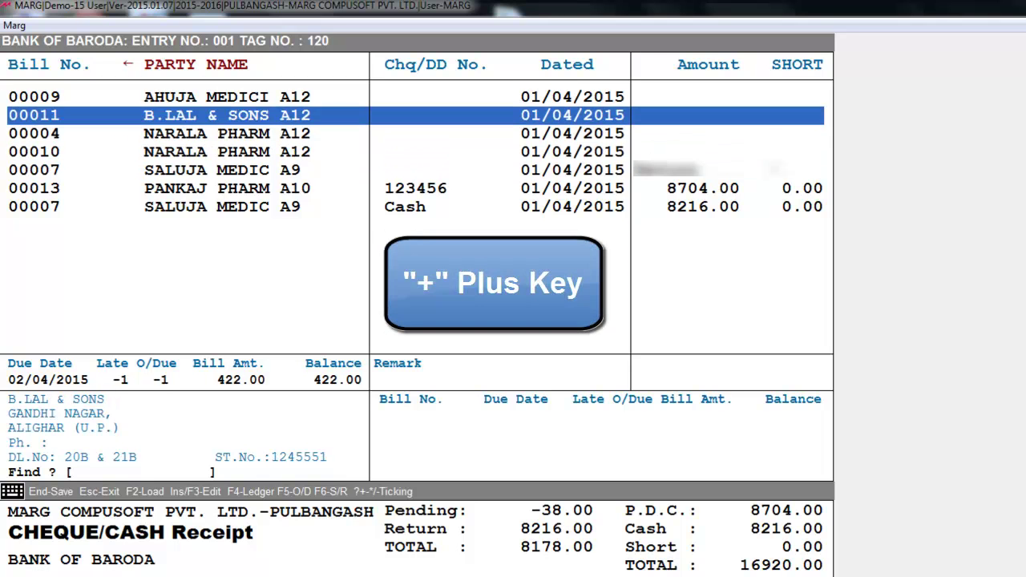
key(plus)
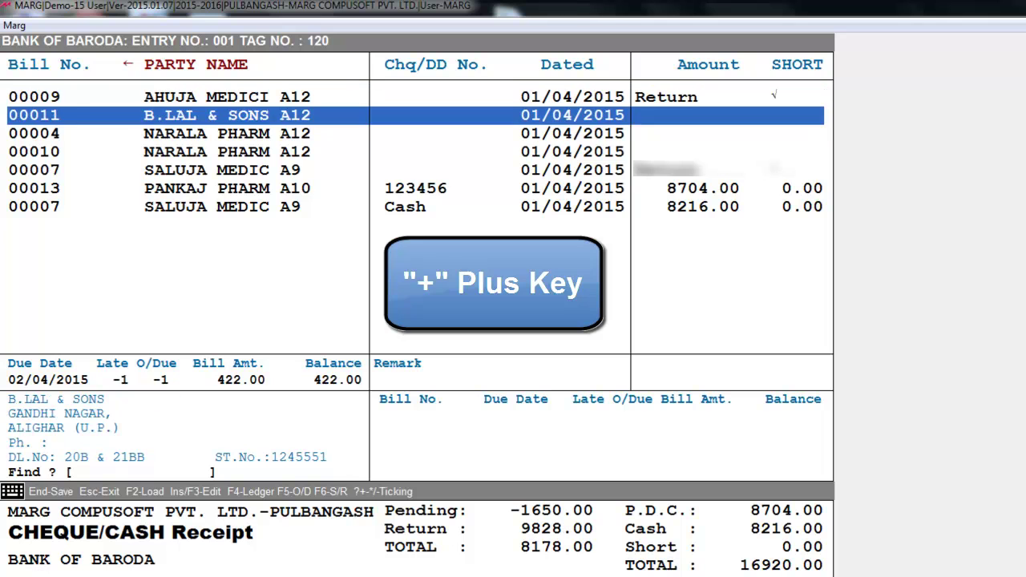
key(plus)
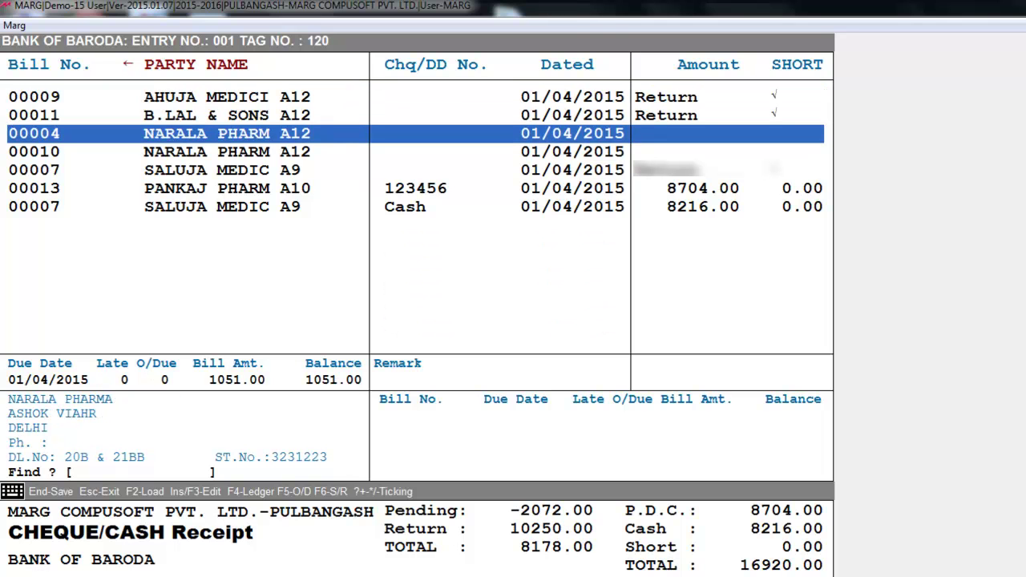
key(plus)
key(plus)
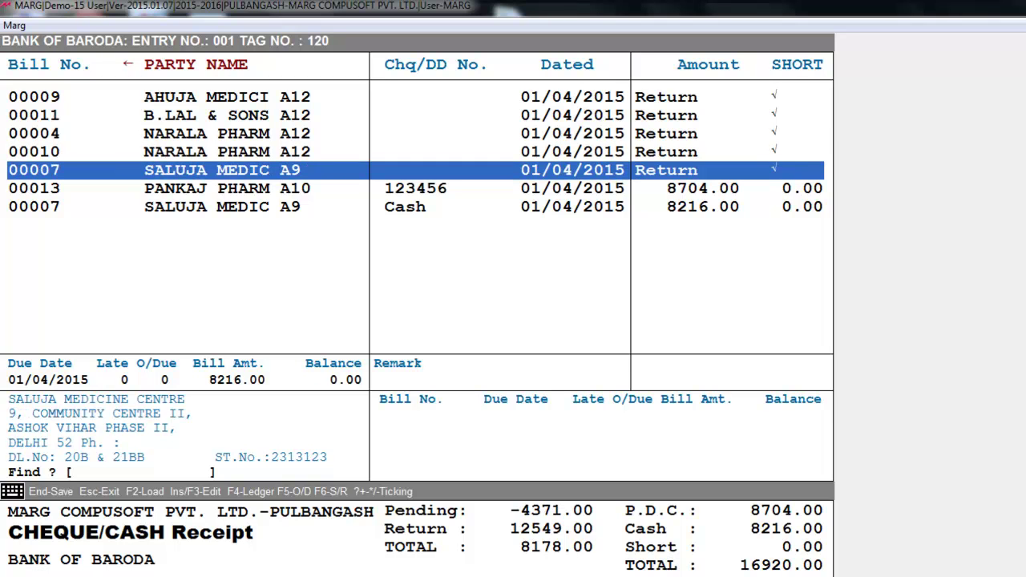
key(End)
key(Return)
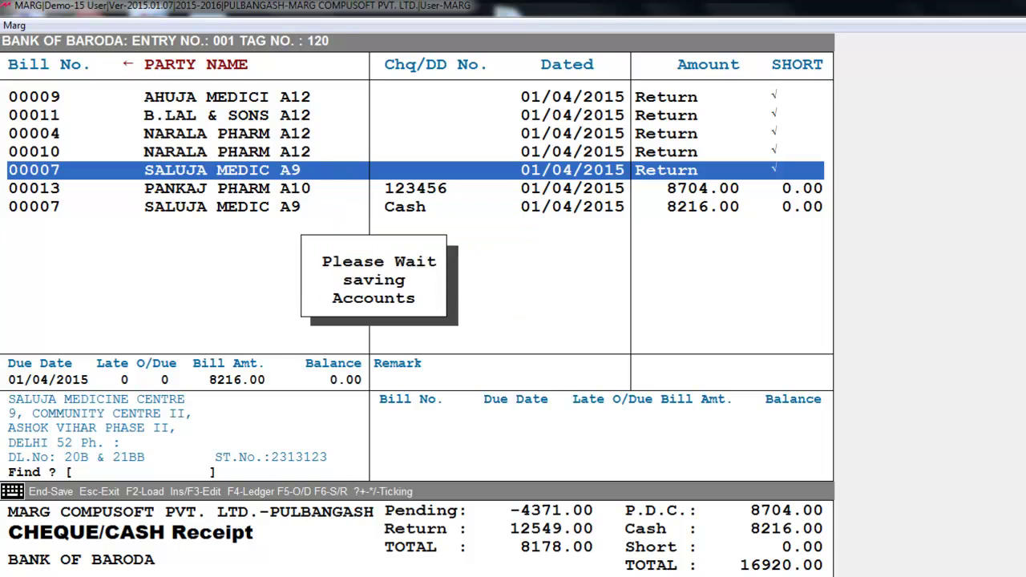